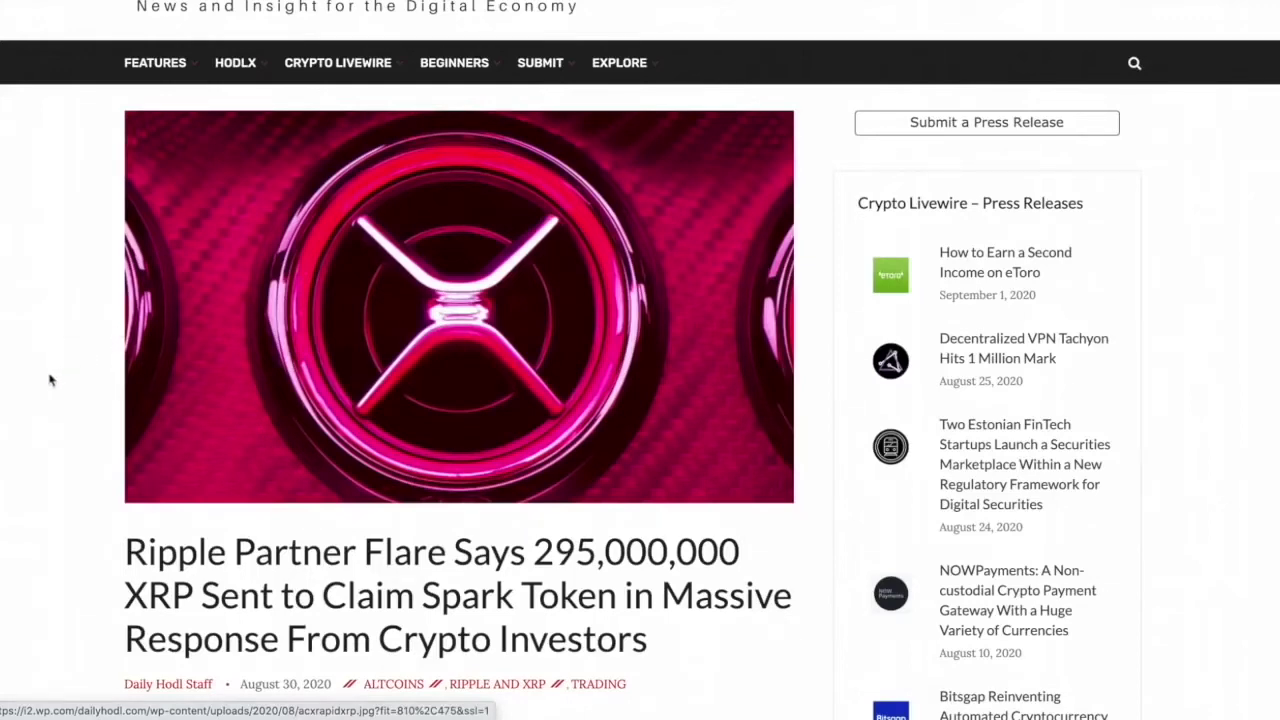
# Step: Read the news article on the Spark token claim and the blog post about preparing for claiming Spark tokens
pyautogui.scroll(-5, 70, 378)
pyautogui.scroll(-2, 70, 378)
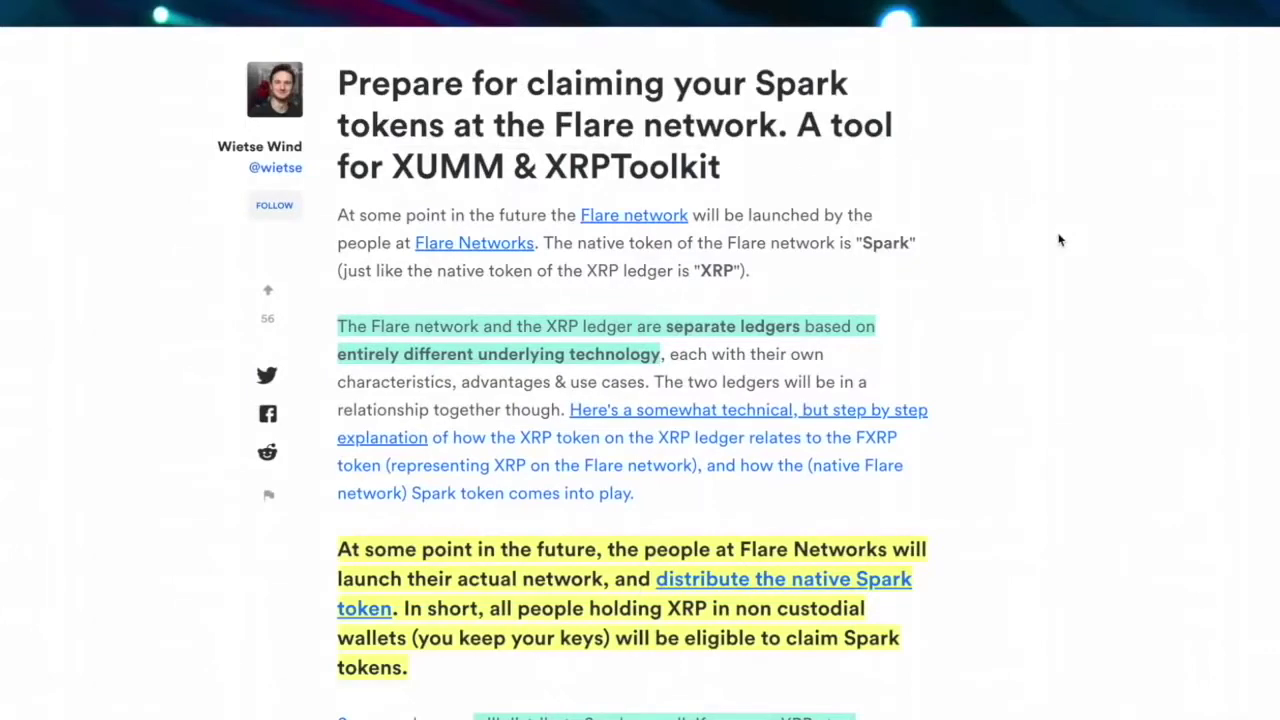
pyautogui.scroll(-1, 1060, 240)
pyautogui.scroll(1, 1060, 240)
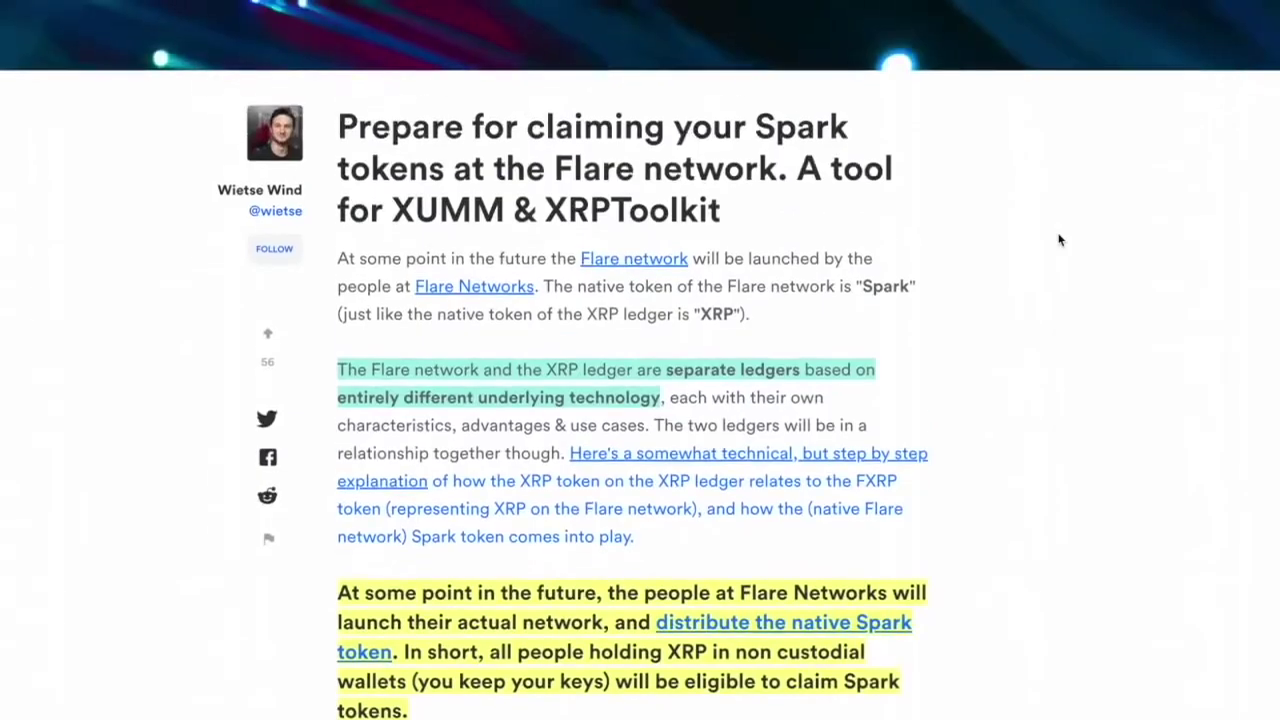
pyautogui.scroll(-10, 1060, 240)
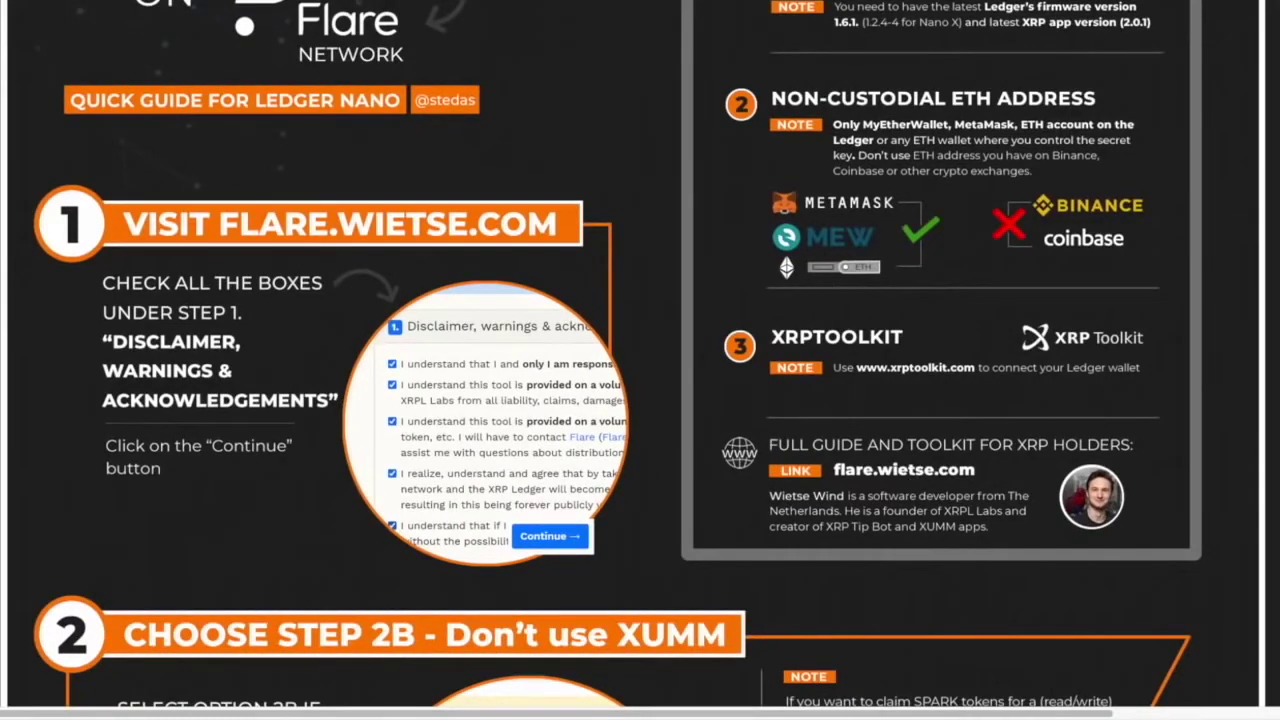
# Step: Examine the five steps of the Ledger Nano quick guide for claiming Spark tokens on the Flare network
pyautogui.scroll(-1, 649, 148)
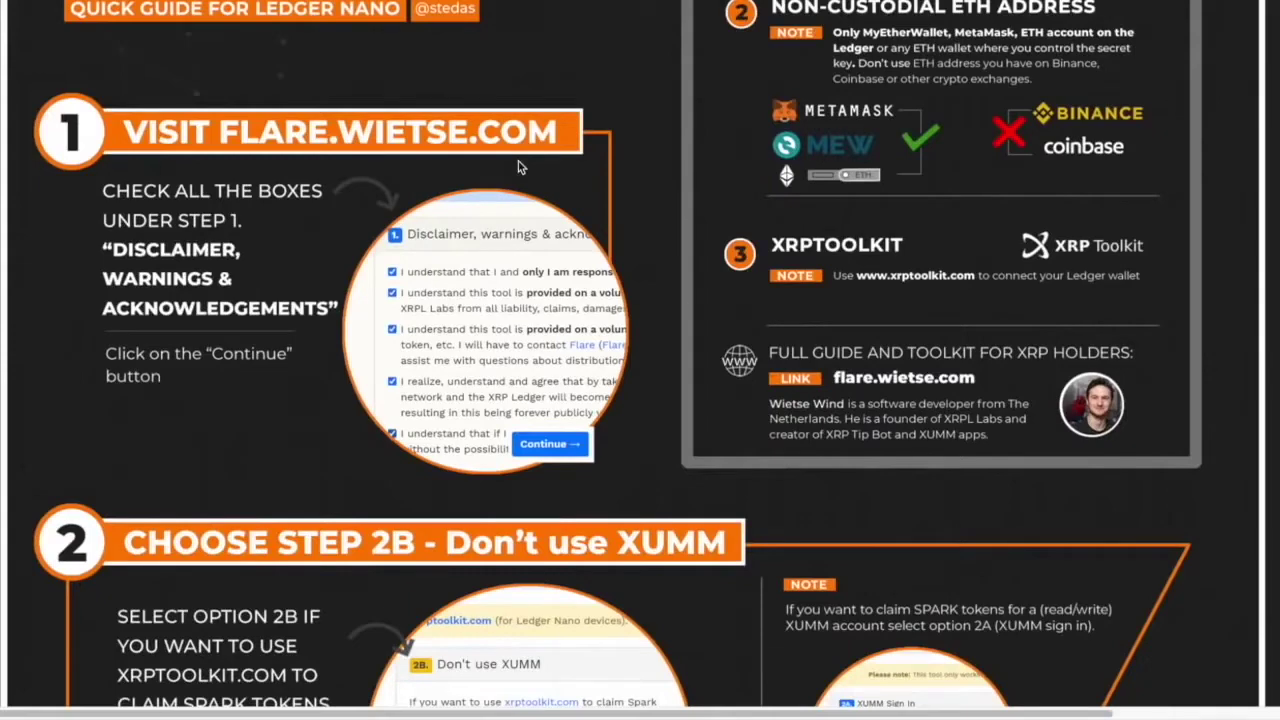
pyautogui.scroll(-3, 325, 240)
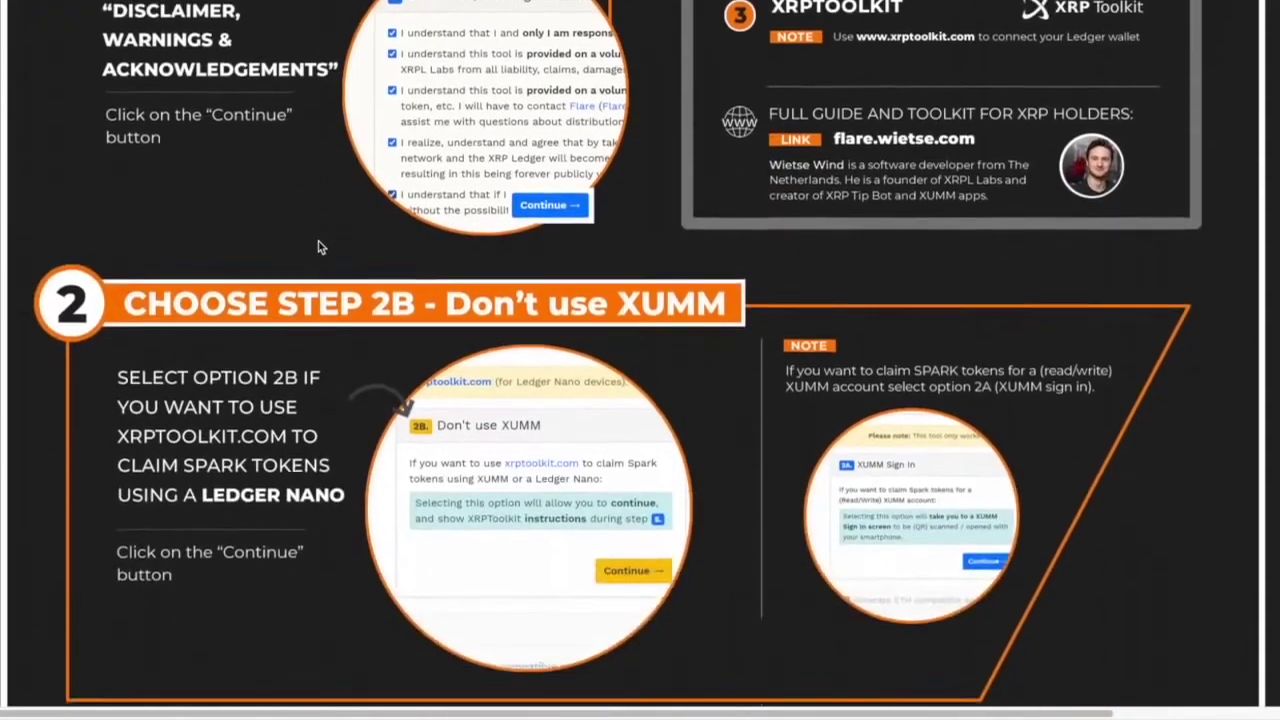
pyautogui.scroll(-2, 320, 247)
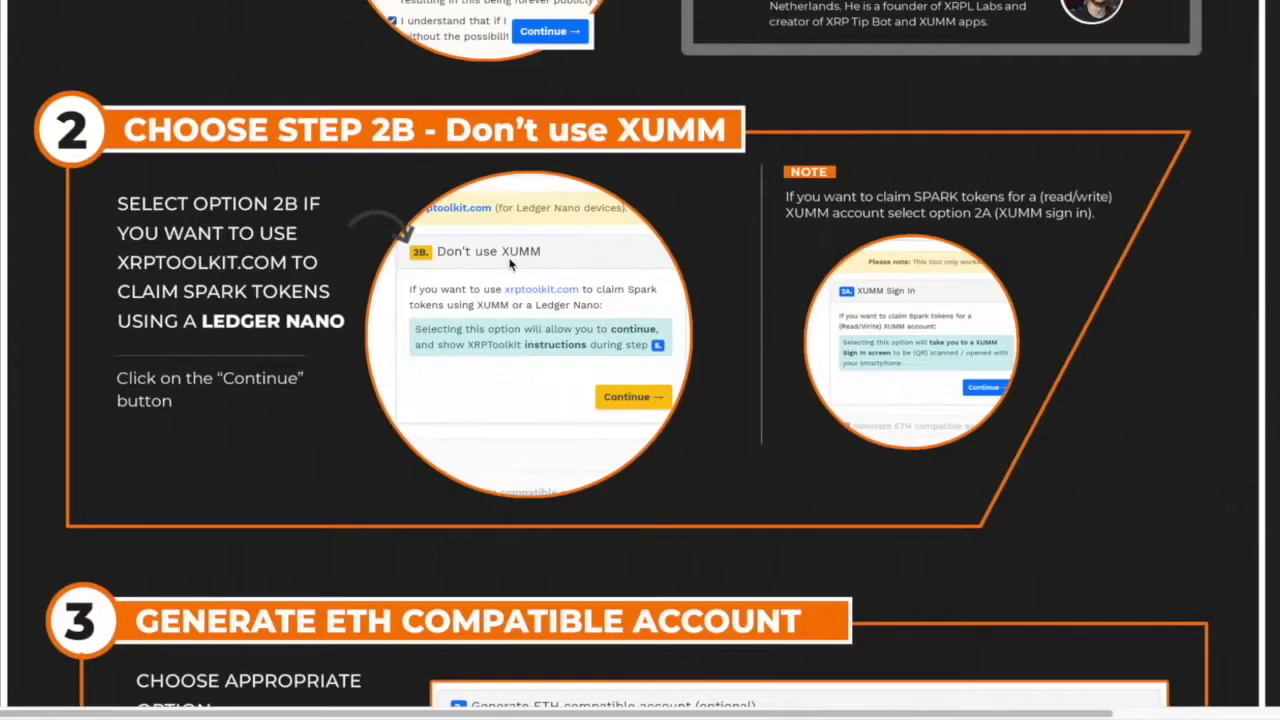
pyautogui.scroll(-3, 510, 263)
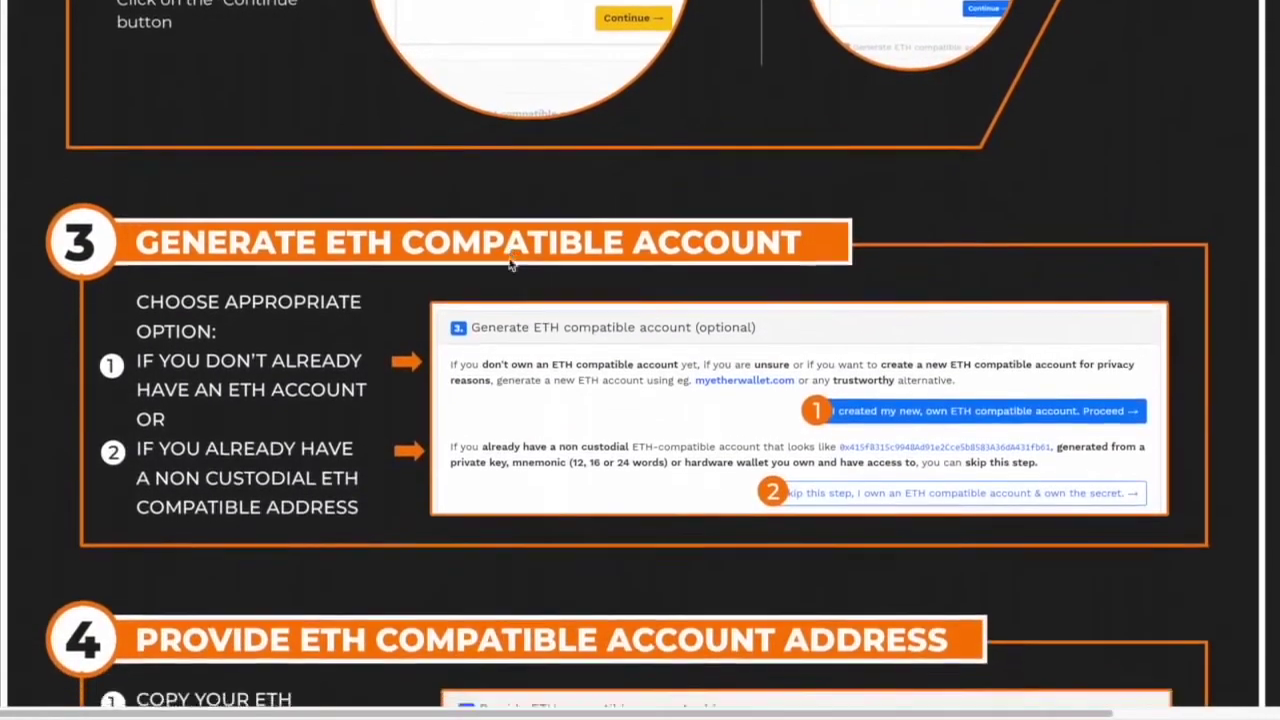
pyautogui.scroll(-2, 510, 263)
pyautogui.scroll(-3, 510, 263)
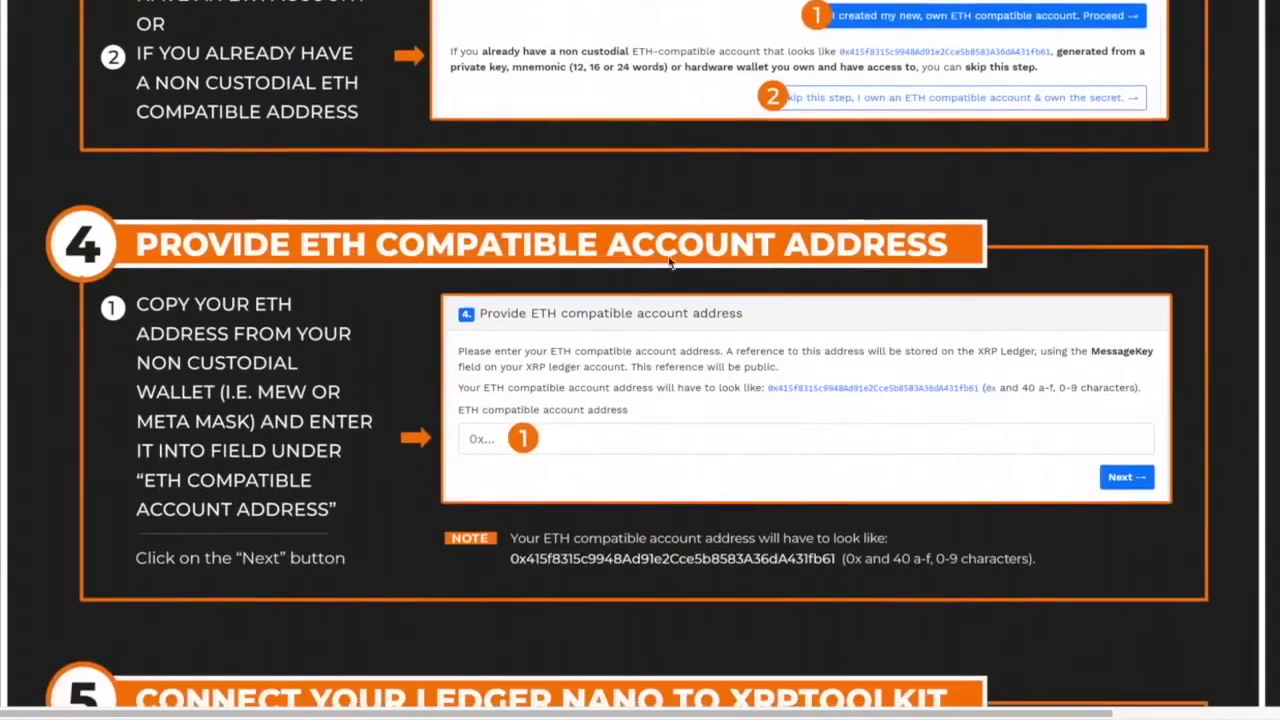
pyautogui.scroll(-1, 670, 264)
pyautogui.scroll(-2, 596, 324)
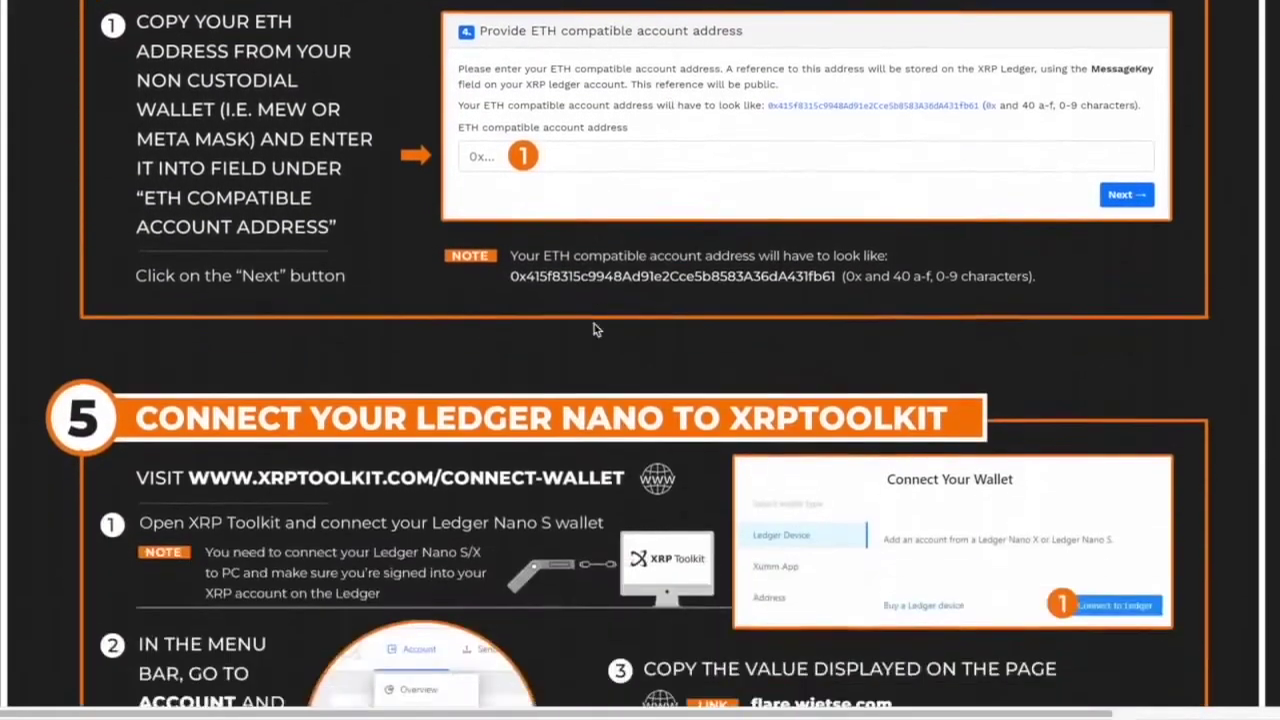
pyautogui.scroll(-2, 594, 326)
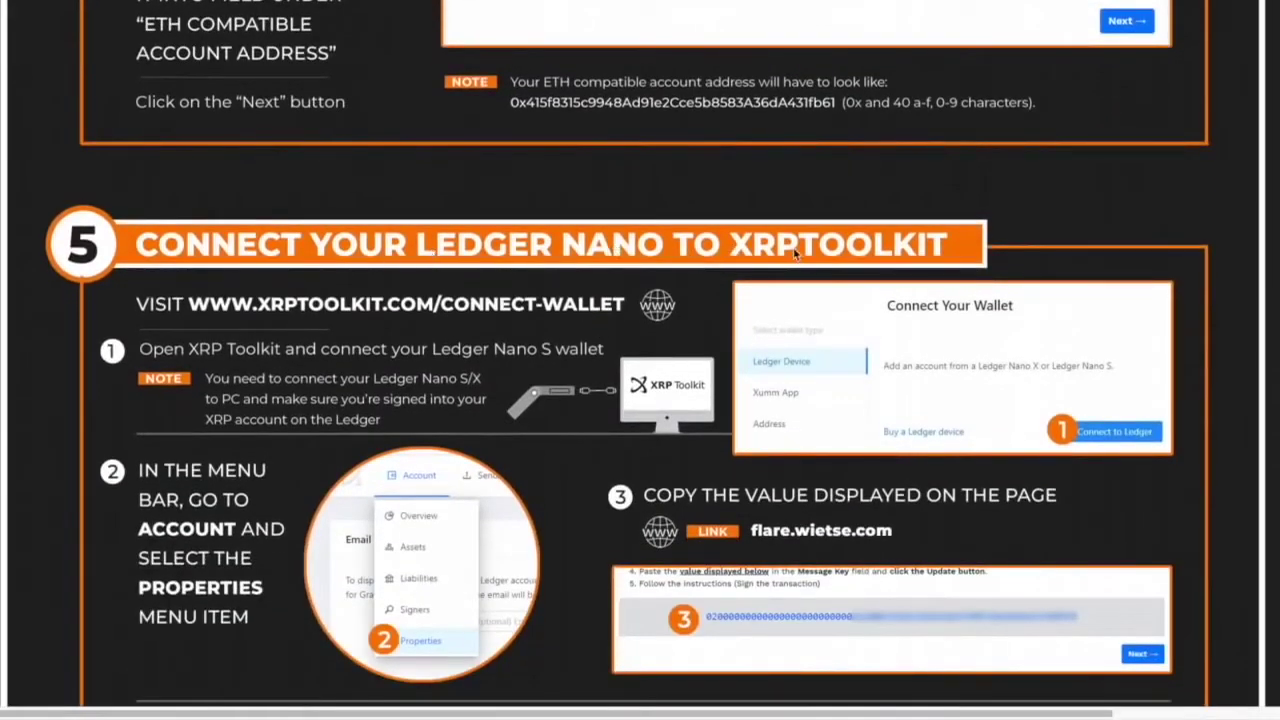
pyautogui.scroll(-5, 538, 421)
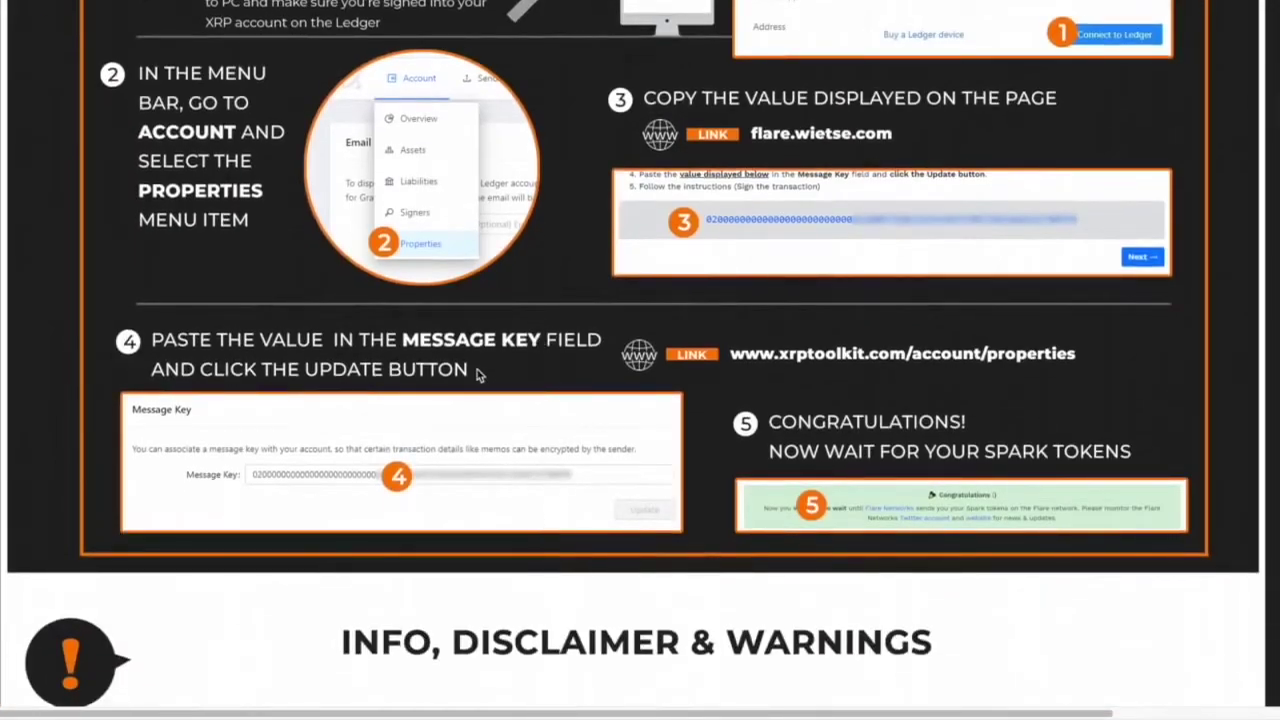
pyautogui.scroll(15, 477, 370)
pyautogui.scroll(-10, 477, 370)
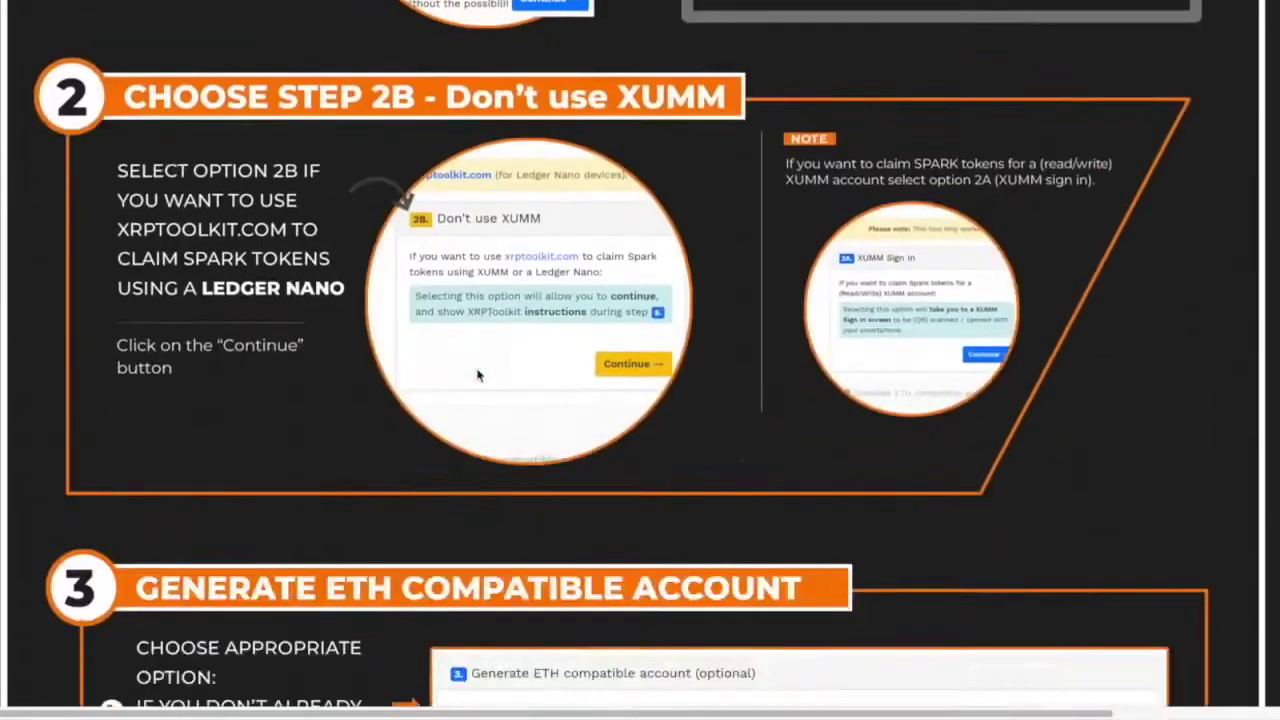
pyautogui.scroll(4, 477, 370)
pyautogui.scroll(1, 478, 375)
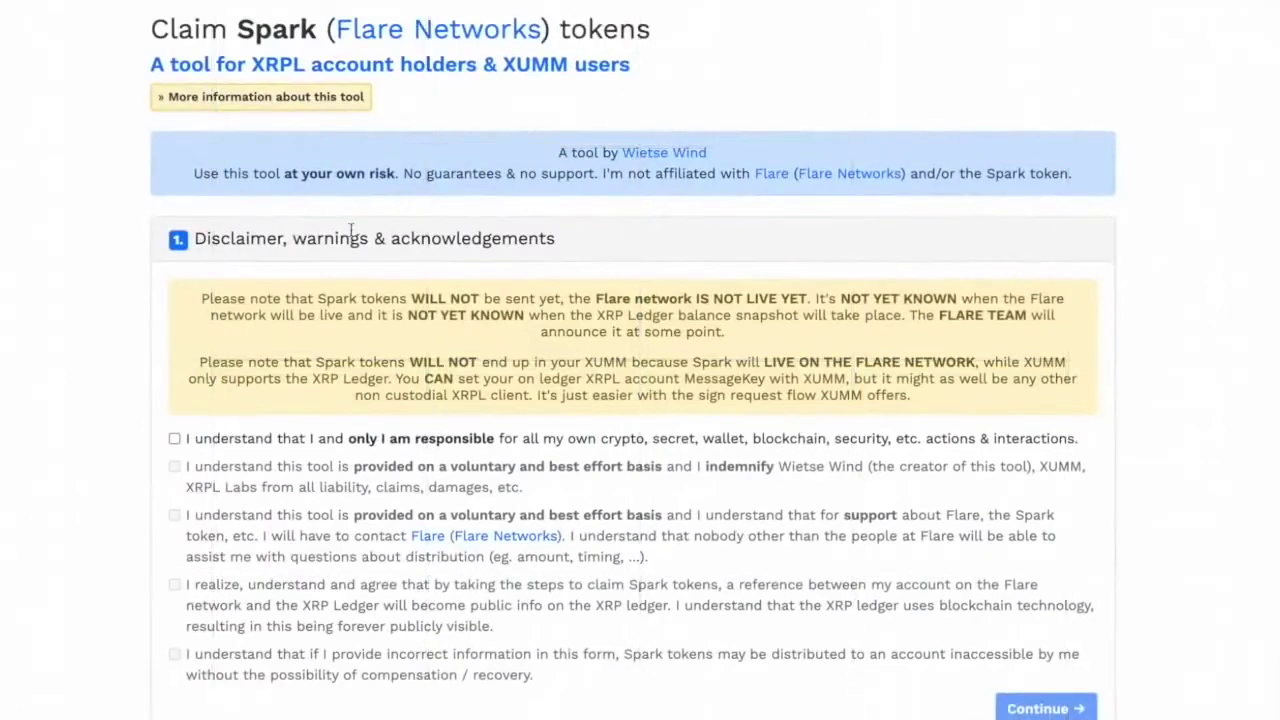
# Step: Accept all five disclaimer acknowledgements in step 1 and continue with option 2B, Don't use XUMM
pyautogui.scroll(-2, 128, 281)
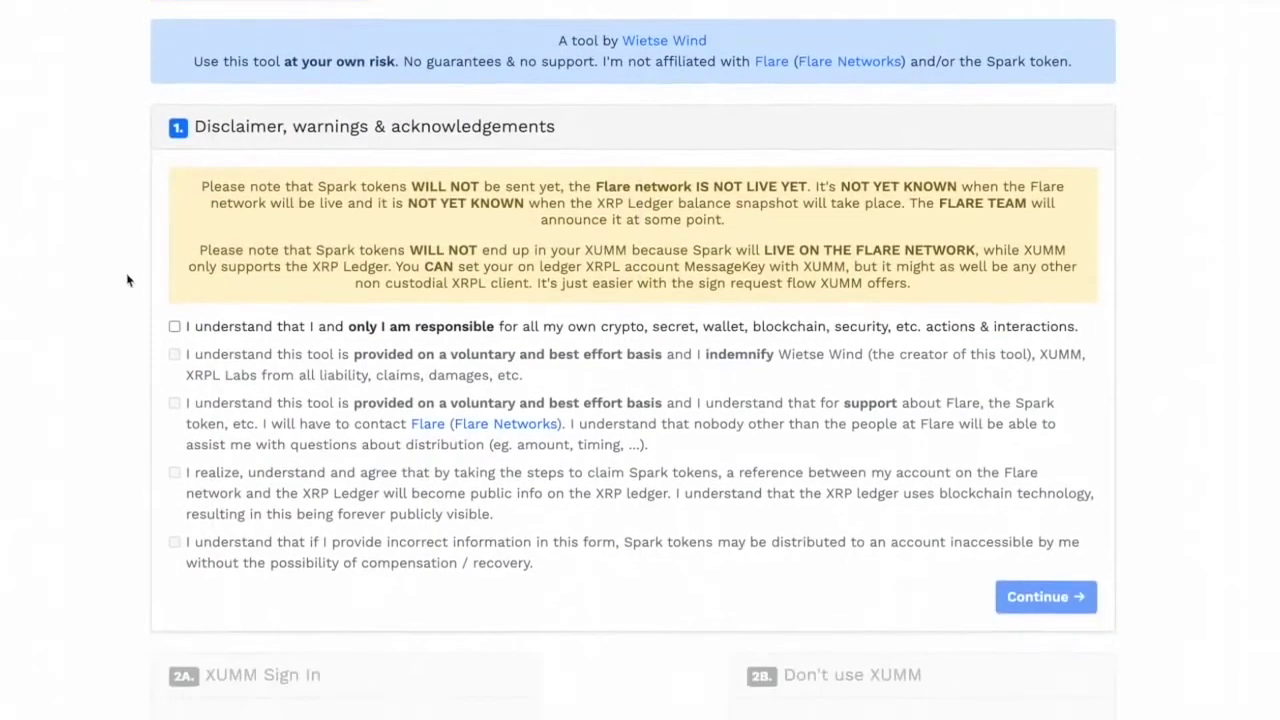
pyautogui.click(175, 327)
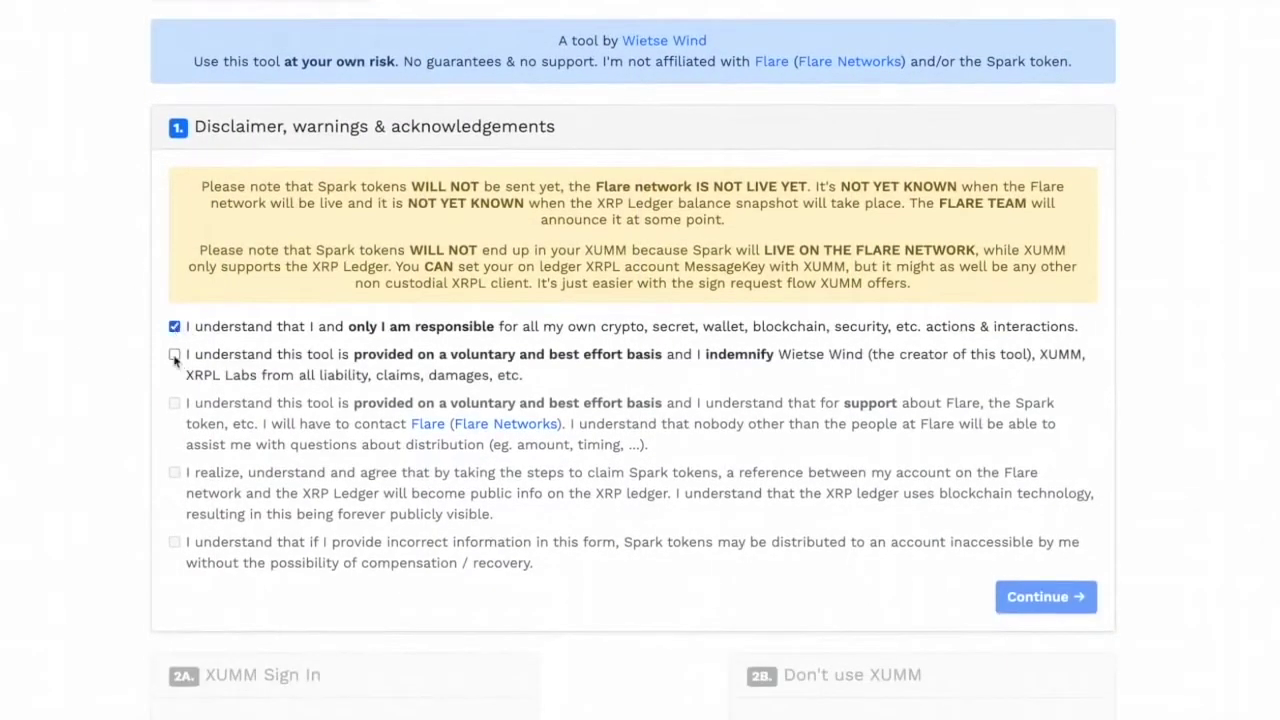
pyautogui.click(175, 357)
pyautogui.click(174, 404)
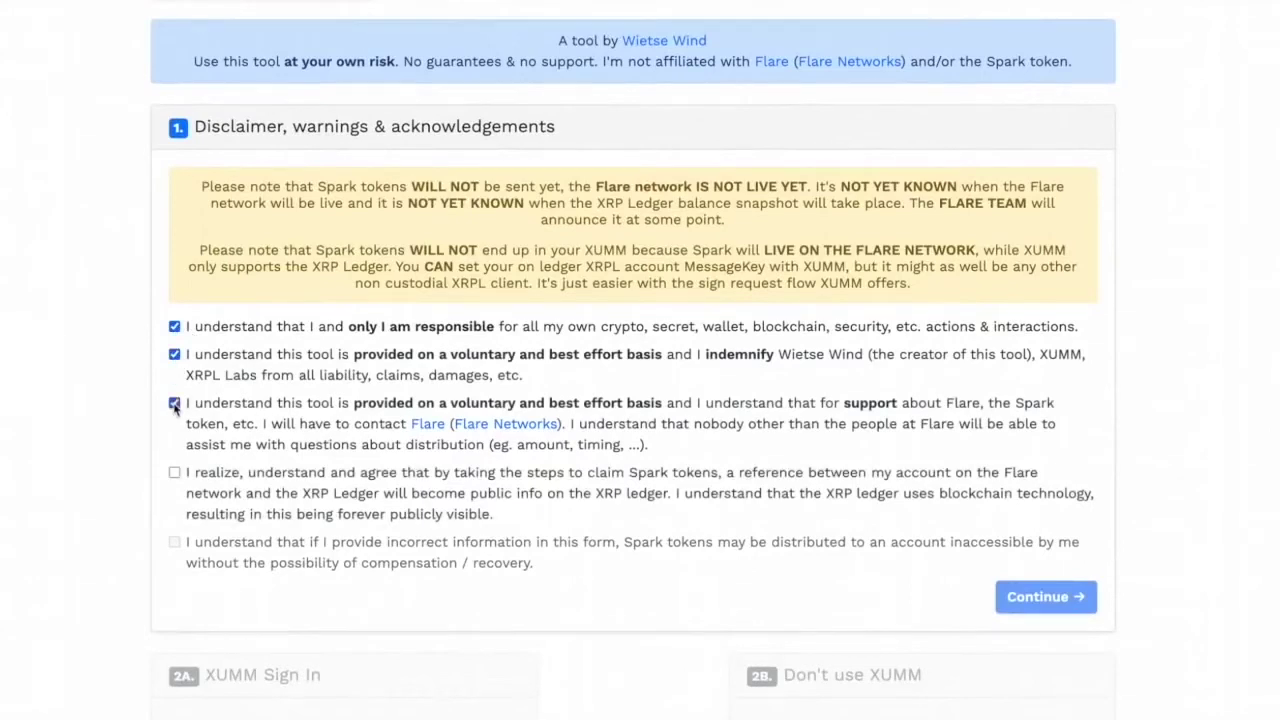
pyautogui.click(175, 473)
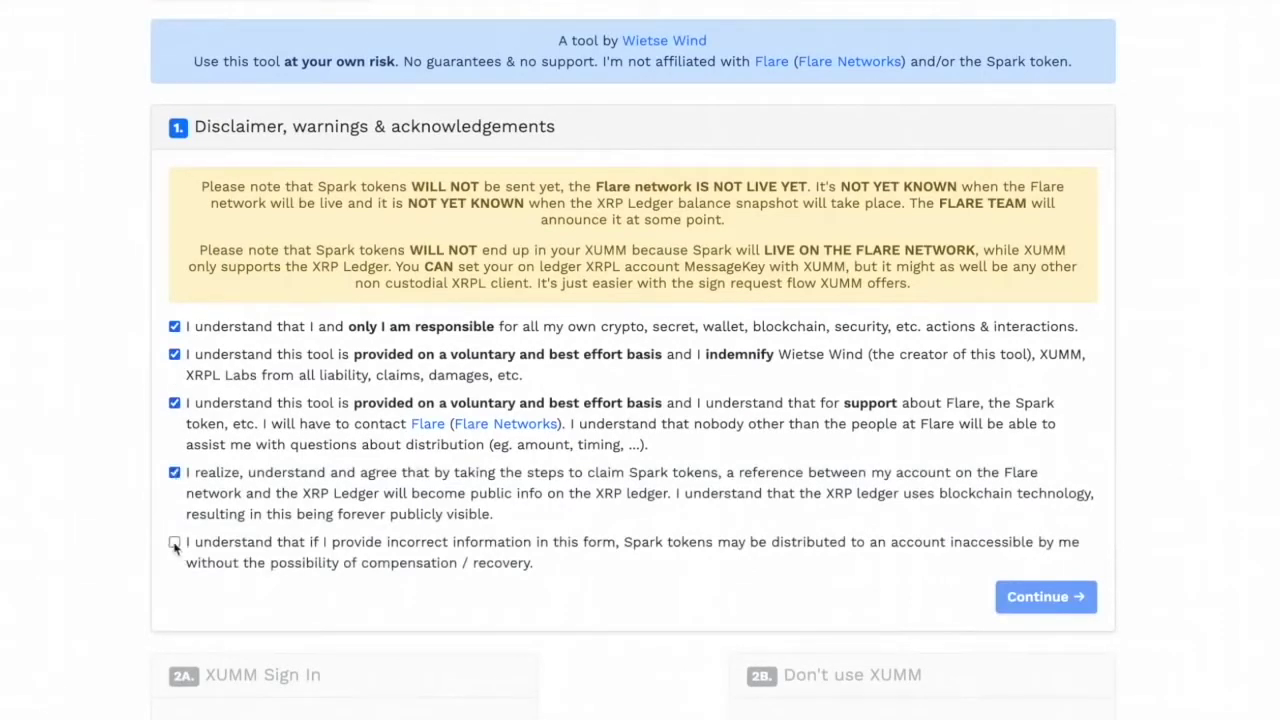
pyautogui.click(175, 542)
pyautogui.scroll(-1, 888, 472)
pyautogui.scroll(-1, 1126, 377)
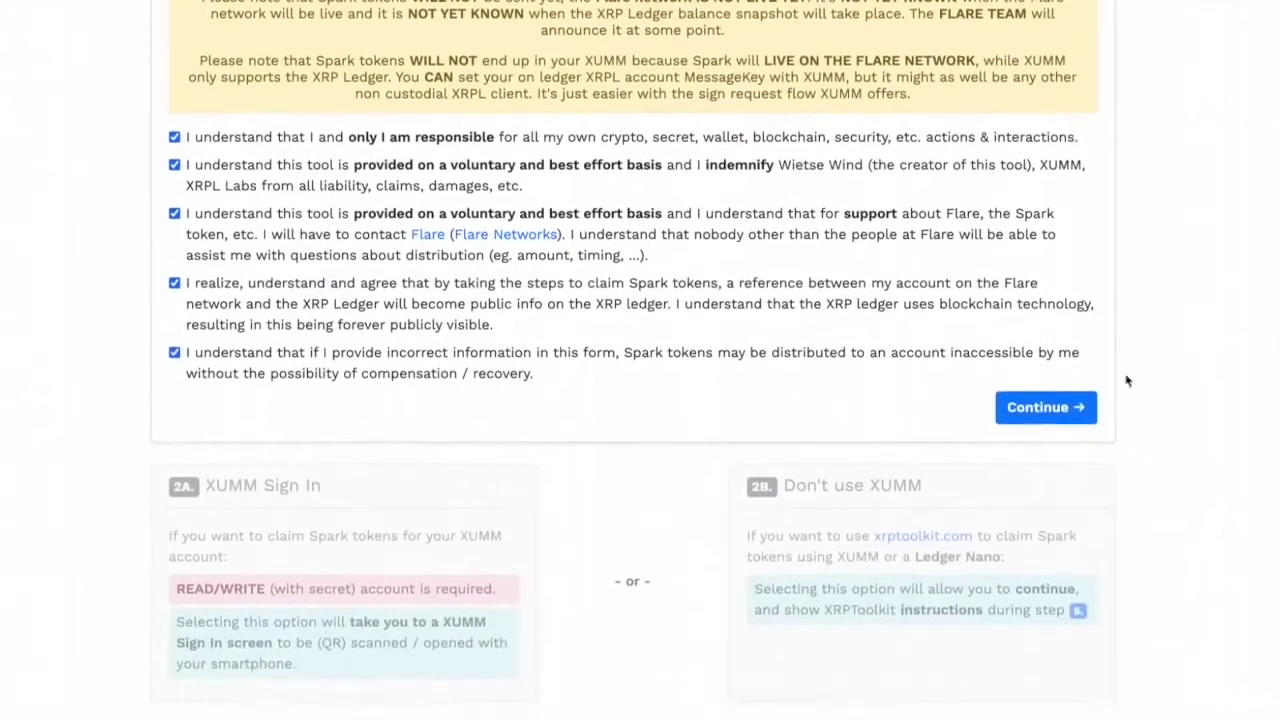
pyautogui.click(1063, 409)
pyautogui.scroll(2, 569, 343)
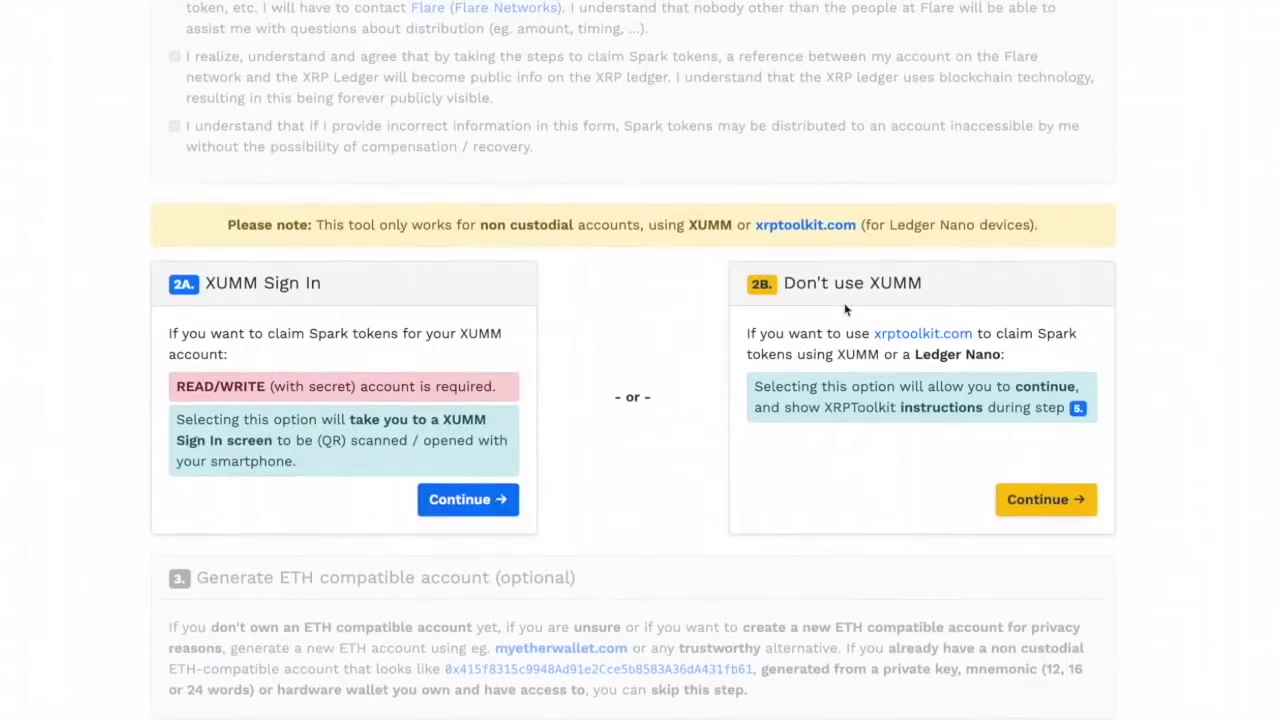
pyautogui.click(1045, 500)
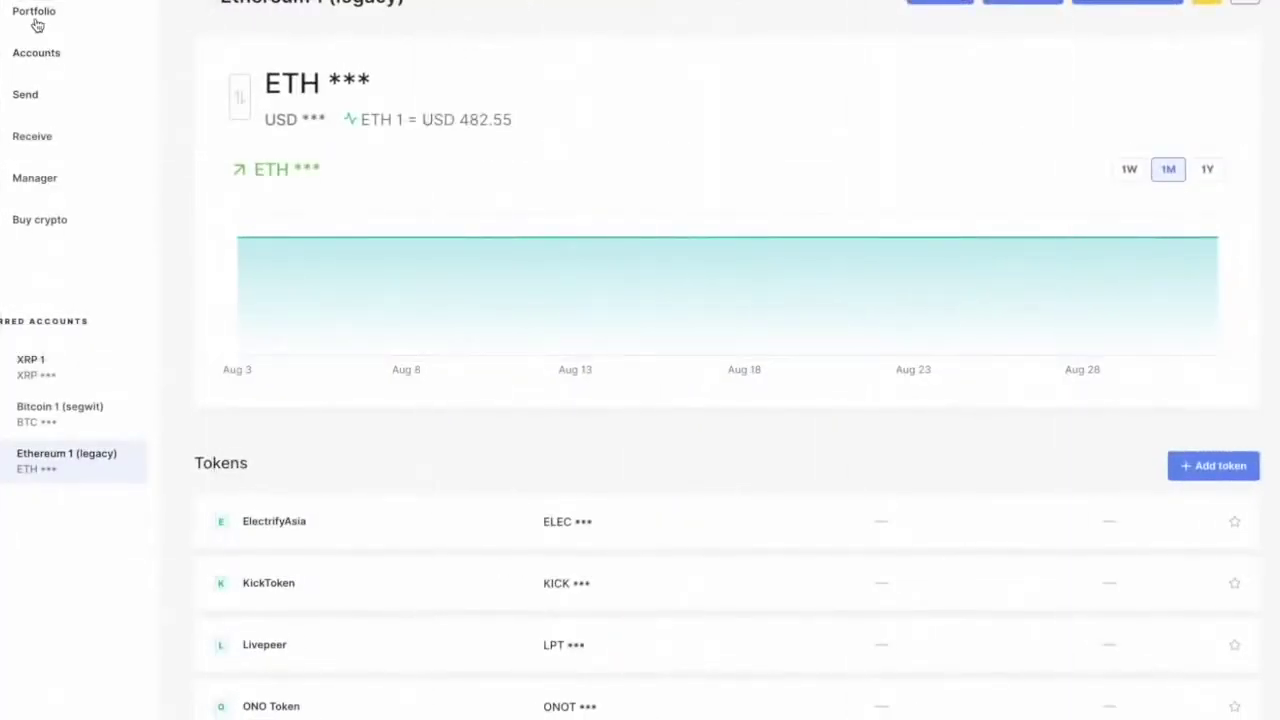
# Step: In the Ledger wallet app, generate the receive address for the Ethereum 1 (legacy) account and copy it
pyautogui.click(35, 20)
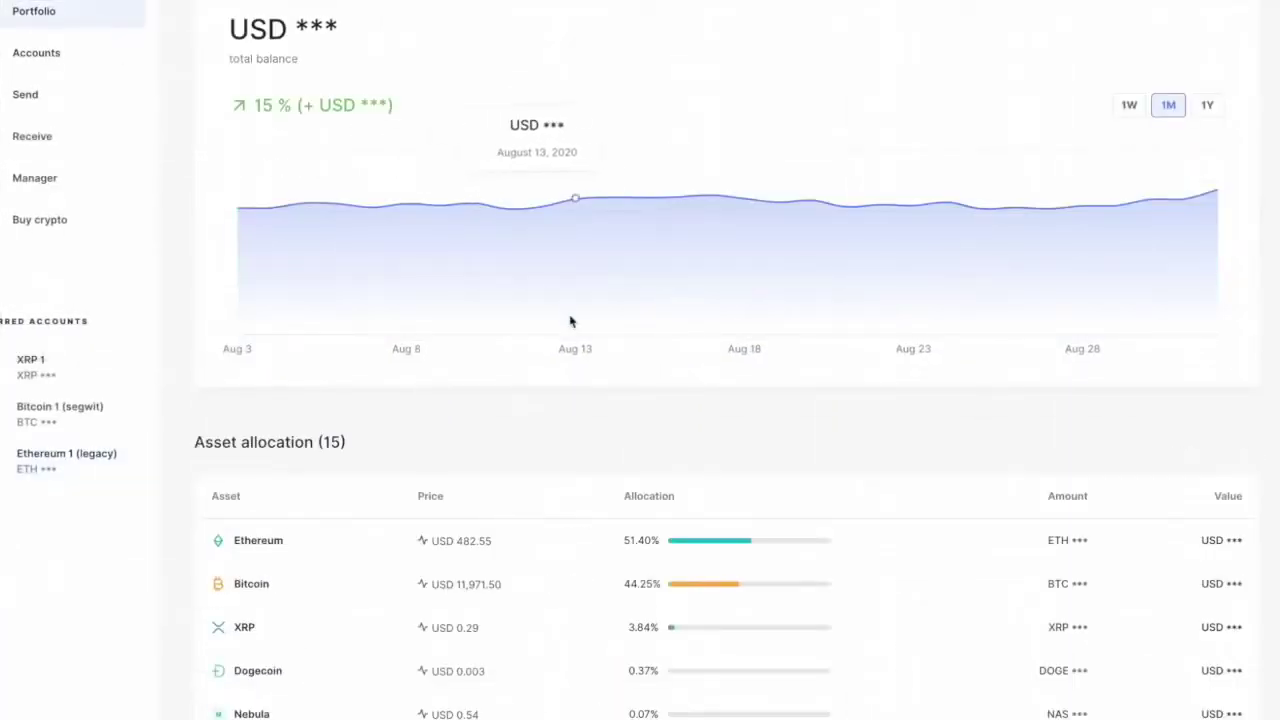
pyautogui.click(474, 543)
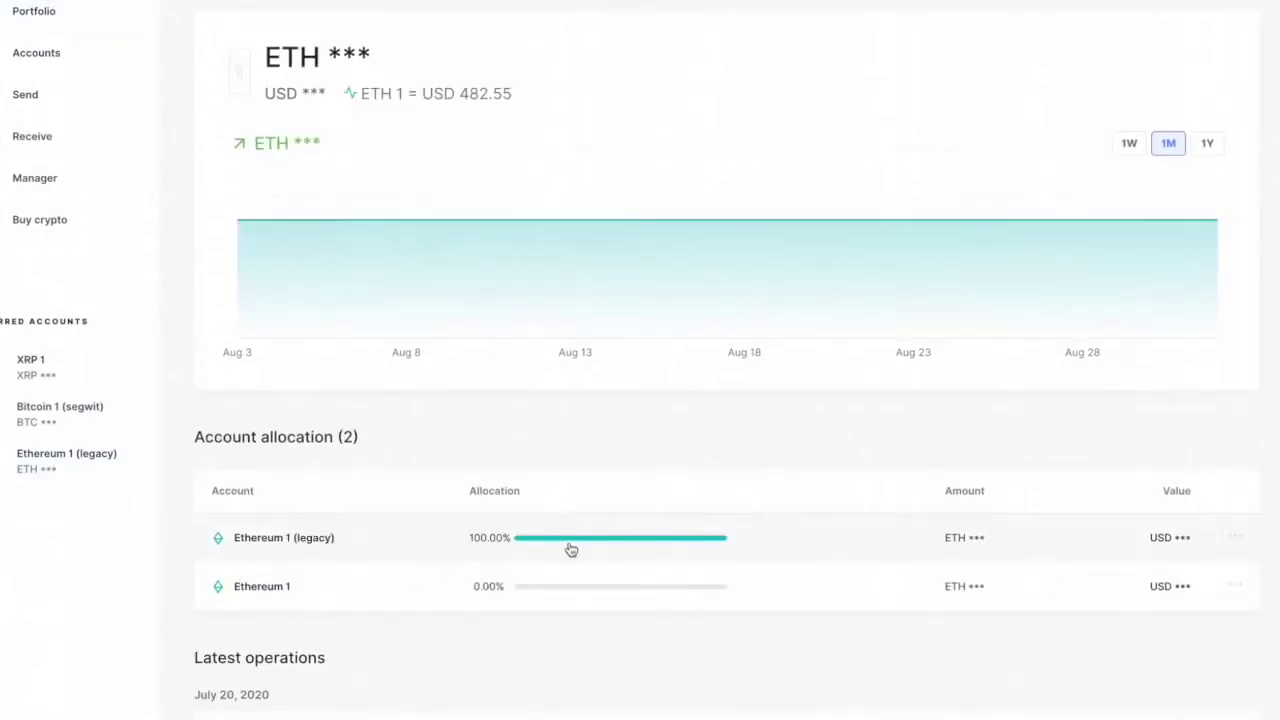
pyautogui.click(570, 549)
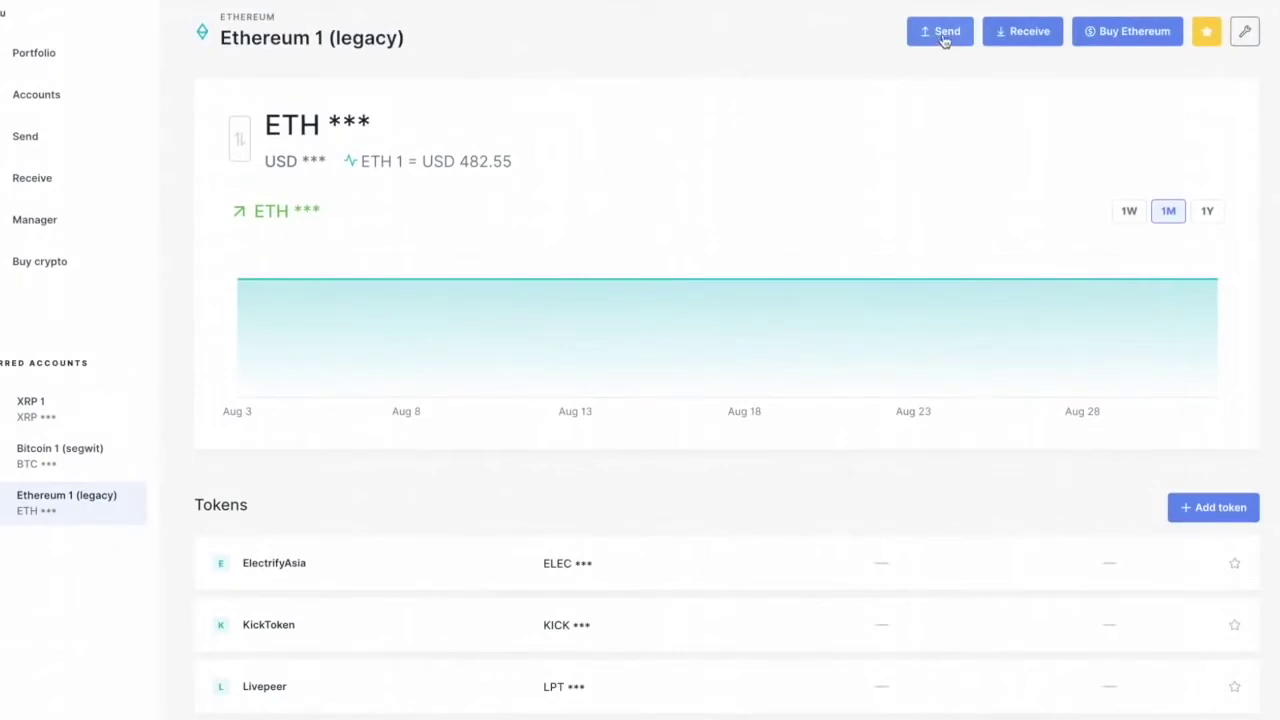
pyautogui.click(1005, 34)
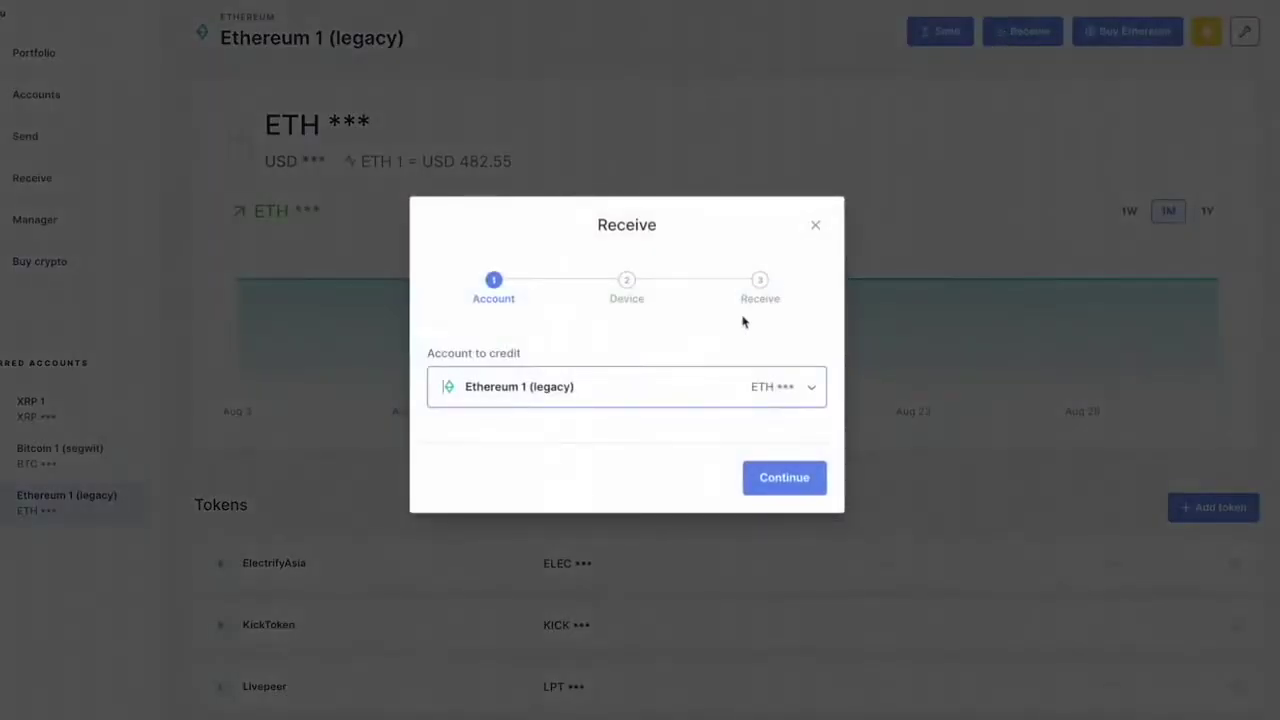
pyautogui.click(778, 494)
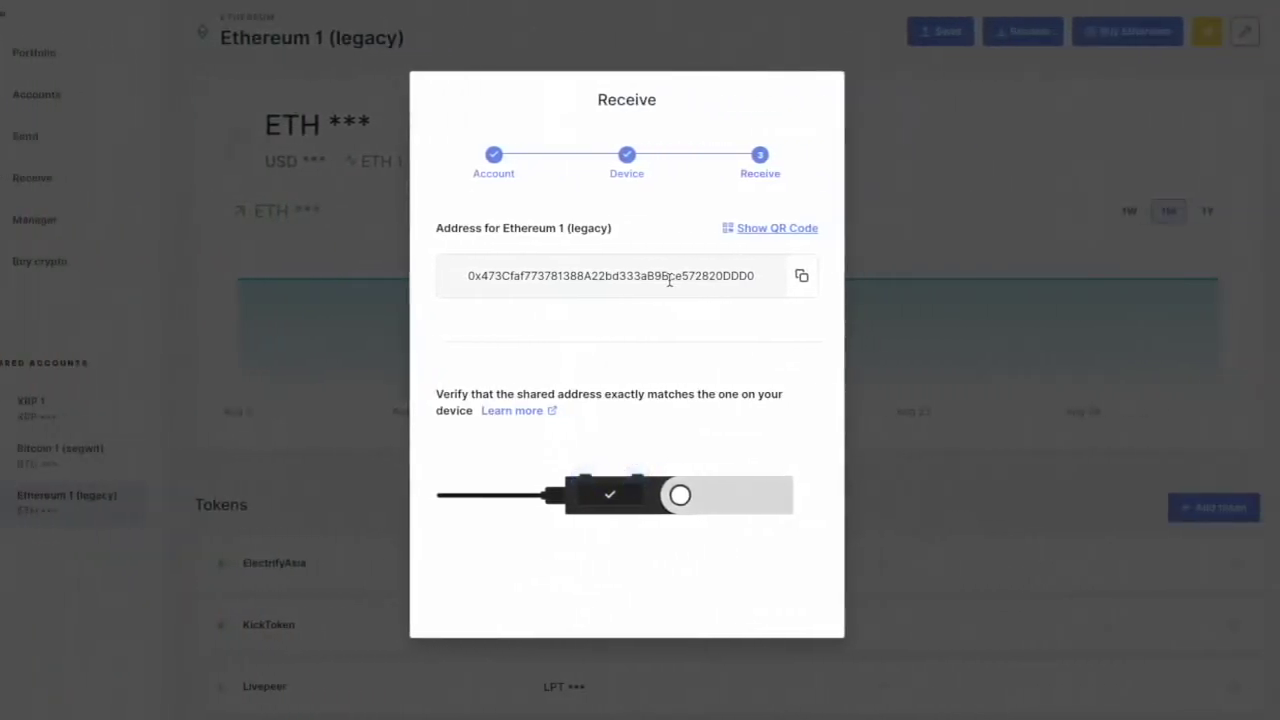
pyautogui.click(801, 277)
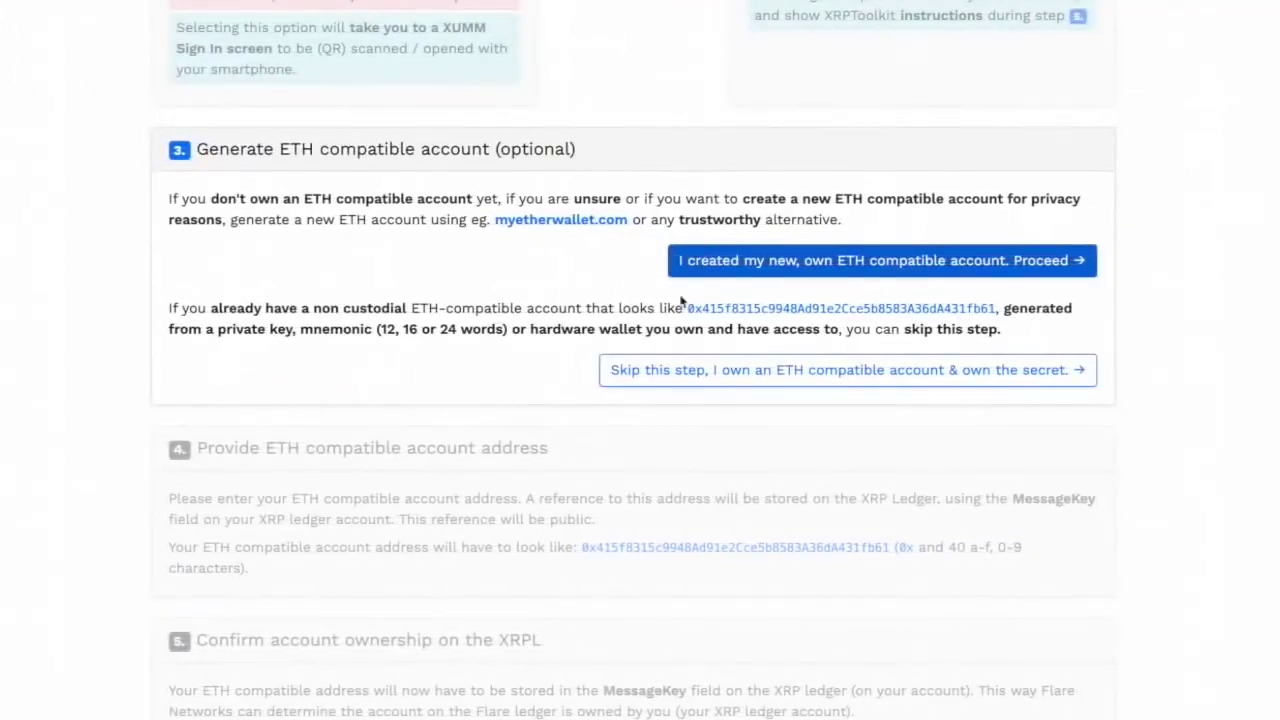
# Step: On the Spark claim page, skip generating an ETH account and submit the copied address as the ETH compatible account address
pyautogui.click(675, 375)
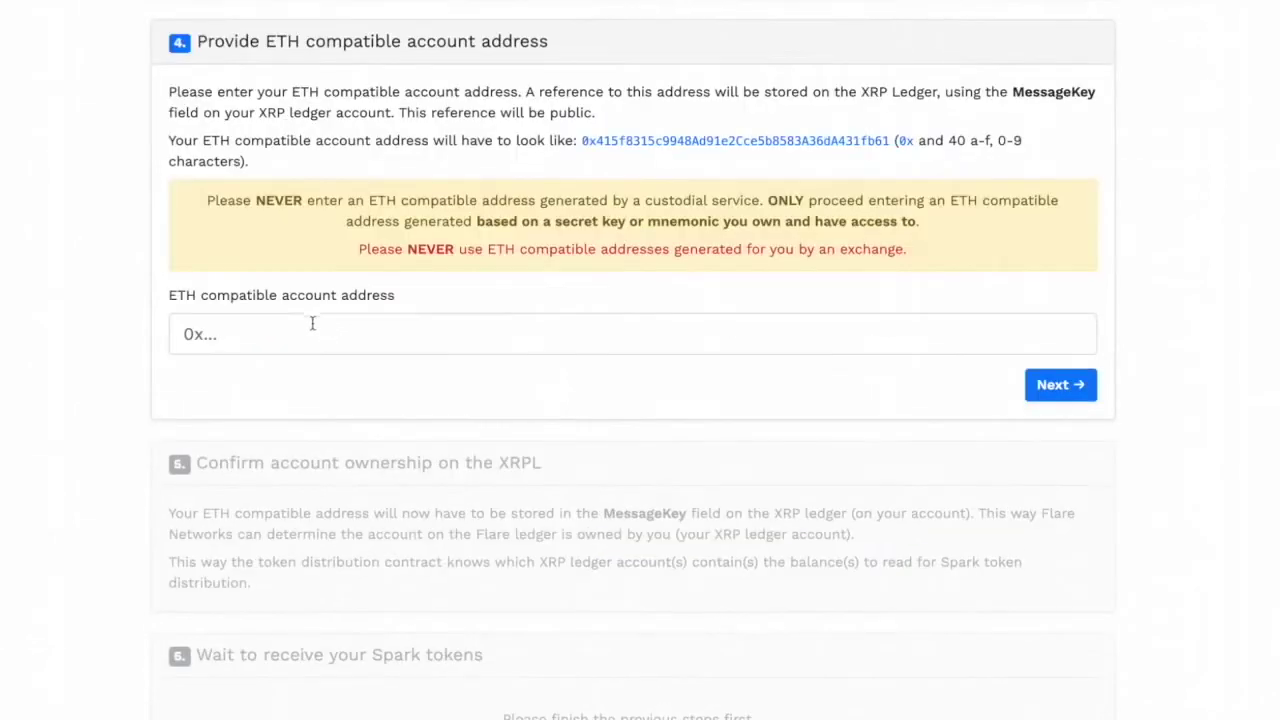
pyautogui.click(299, 342)
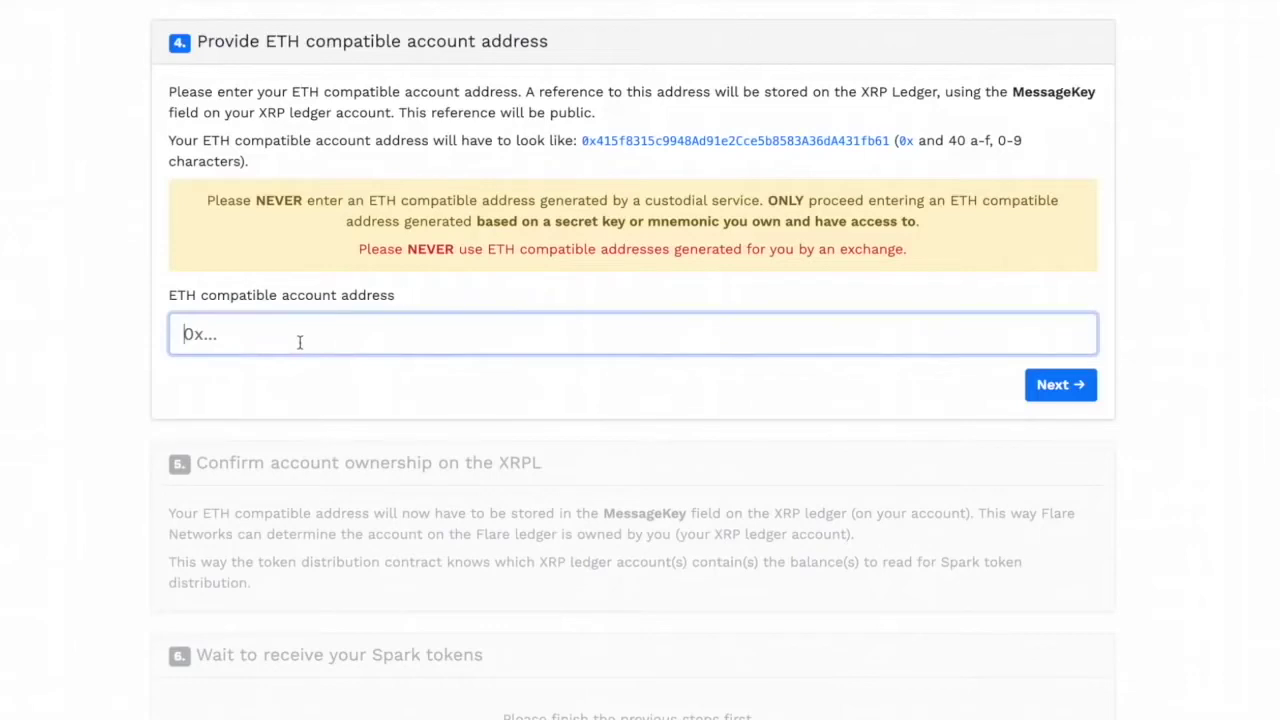
pyautogui.hotkey('ctrl', 'v')
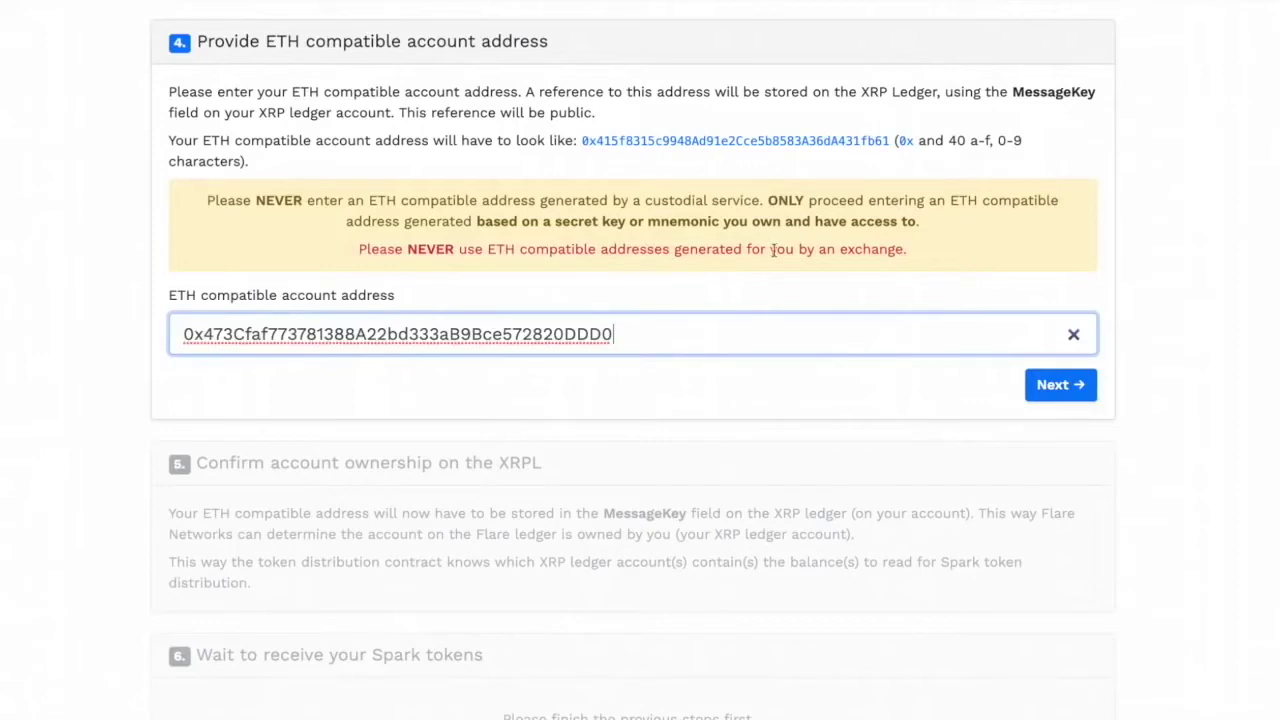
pyautogui.click(1055, 389)
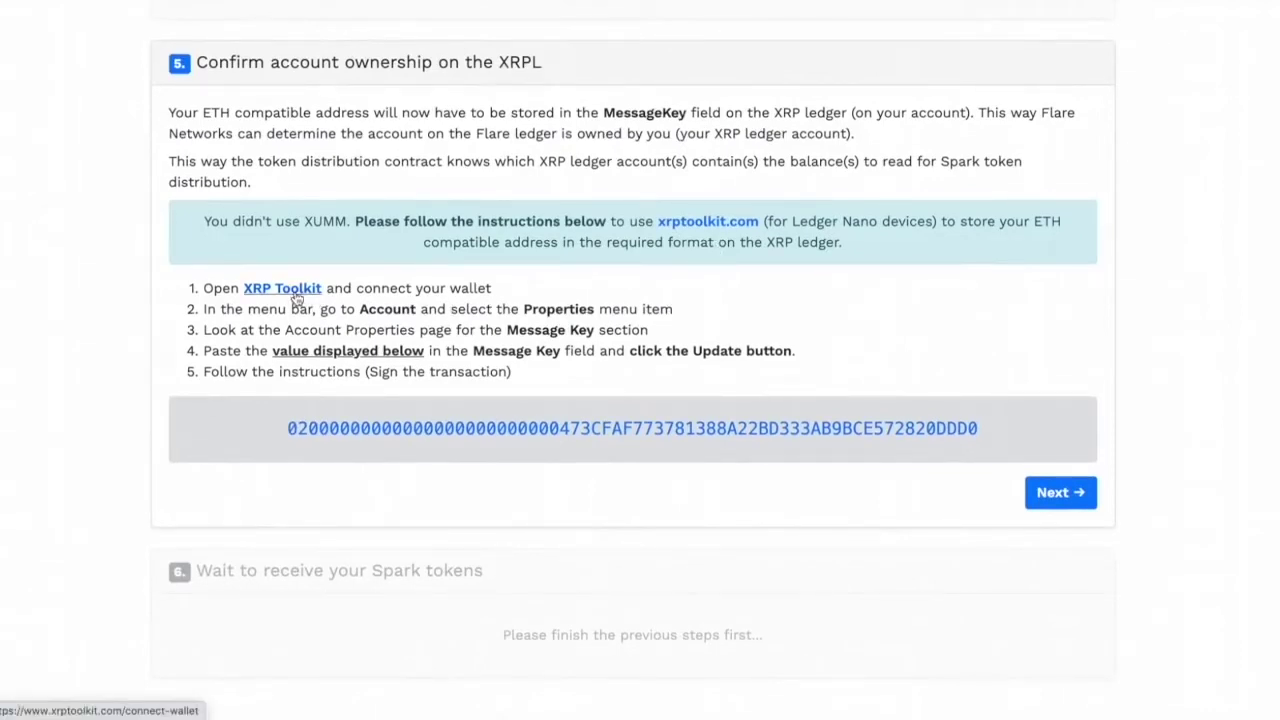
# Step: Open XRP Toolkit in a new tab, connect the Ledger device and confirm the XRP account
pyautogui.rightClick(297, 299)
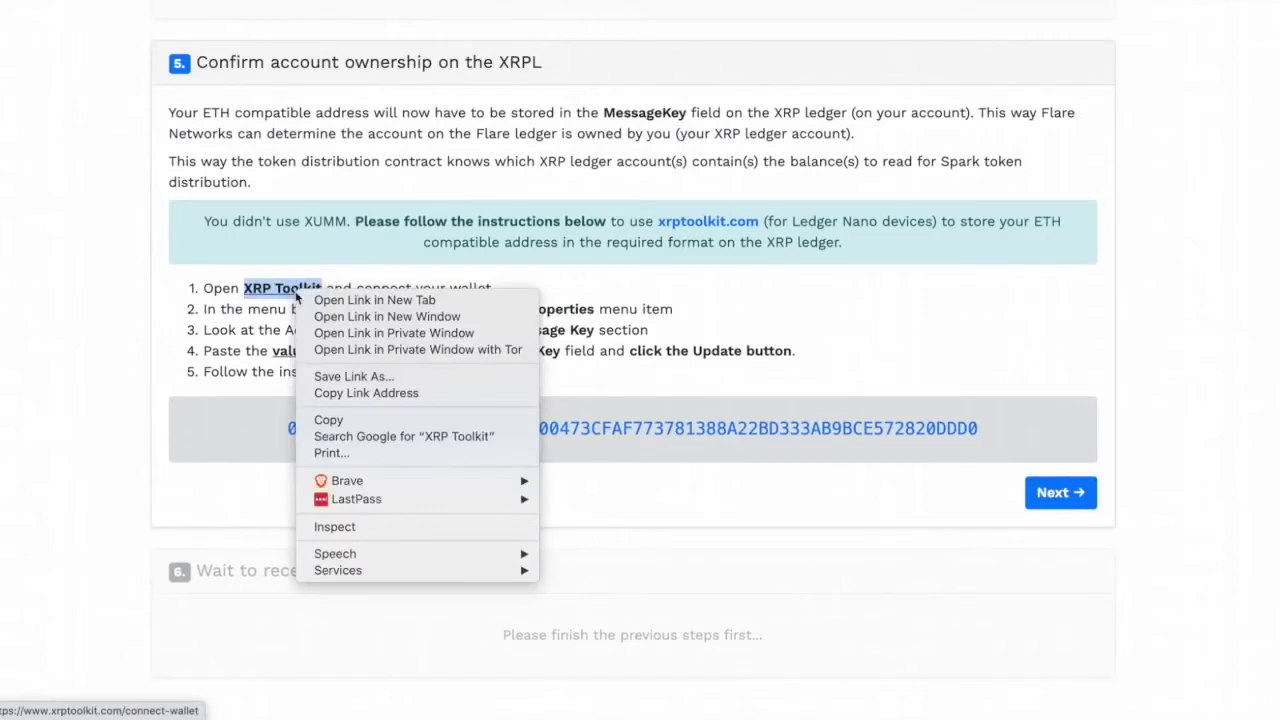
pyautogui.click(328, 300)
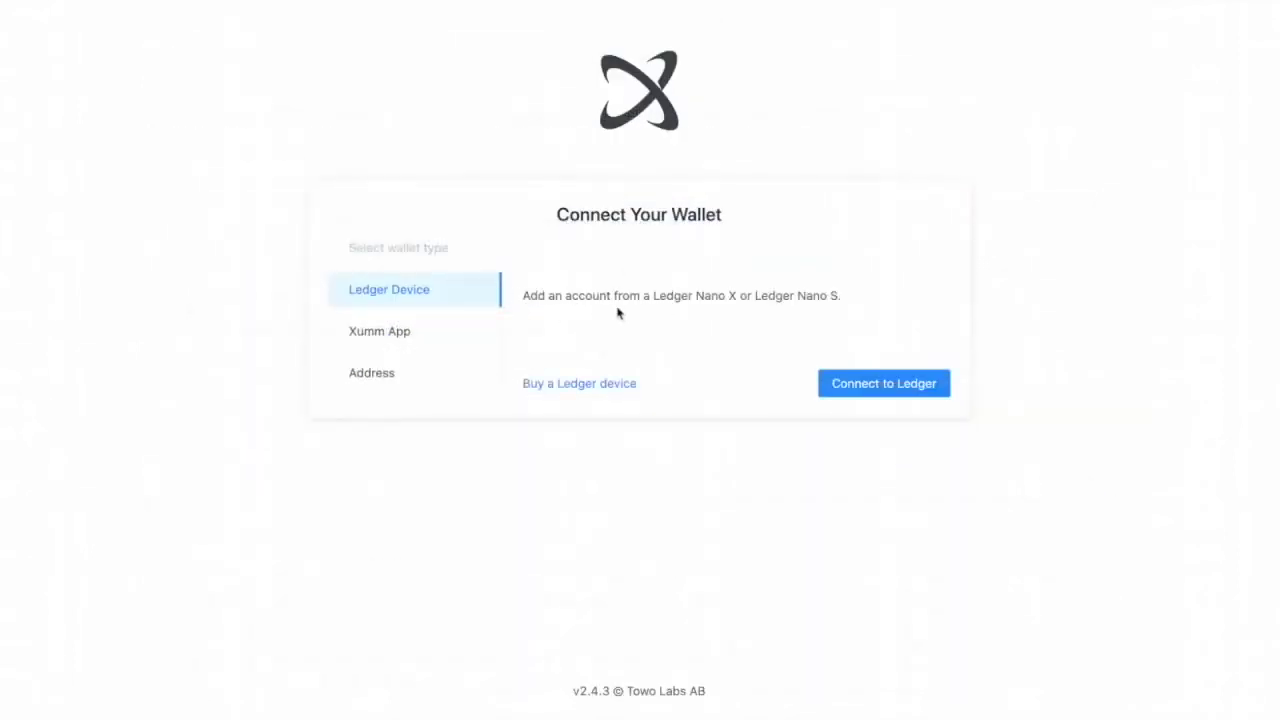
pyautogui.click(893, 385)
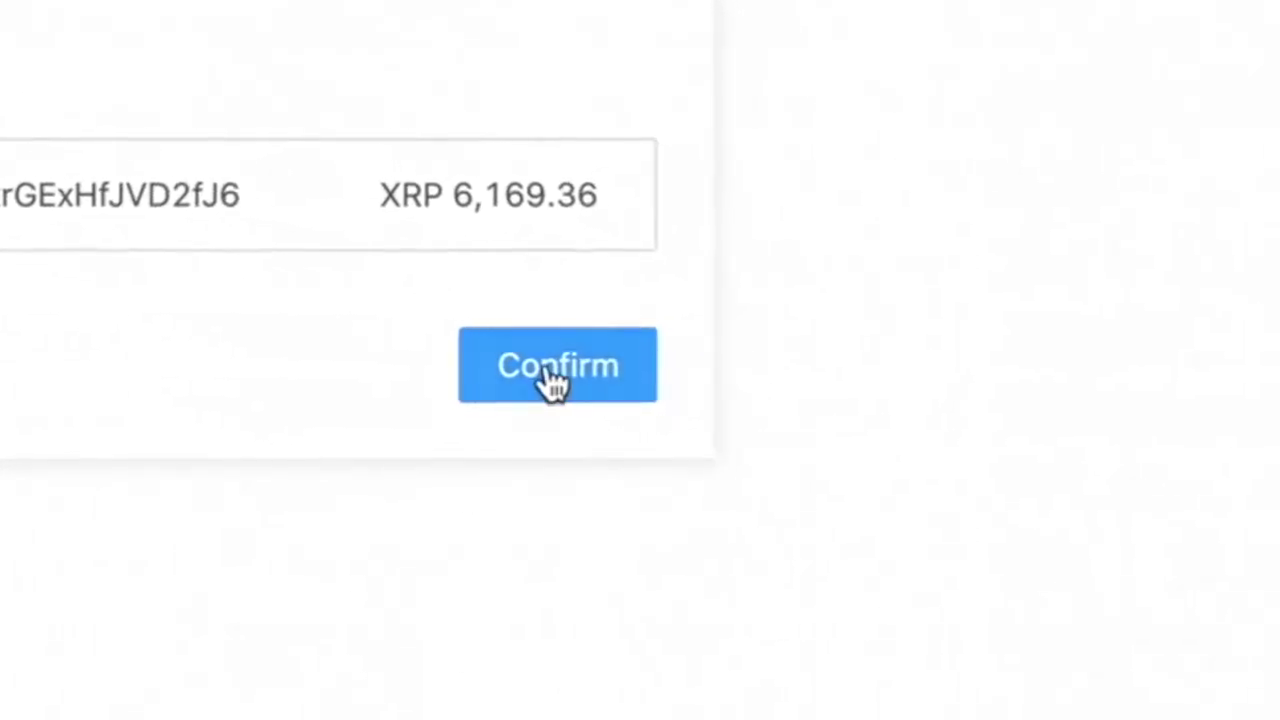
pyautogui.click(553, 385)
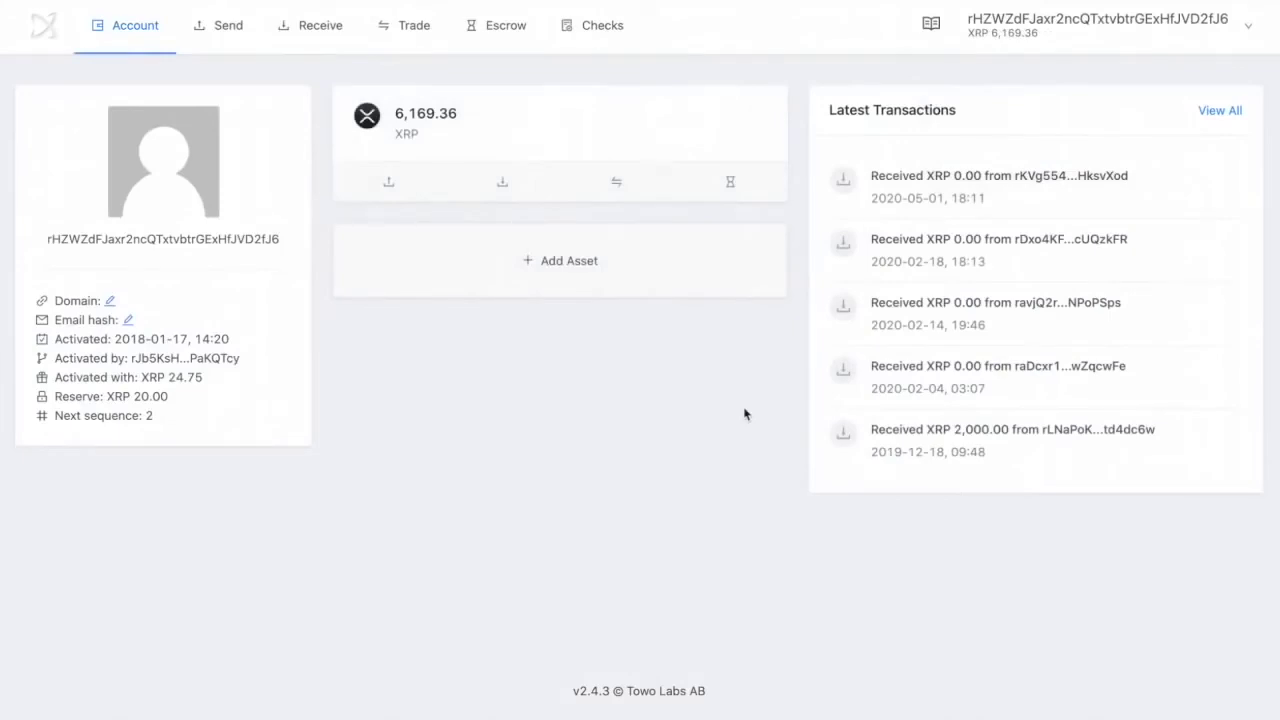
pyautogui.moveTo(438, 110)
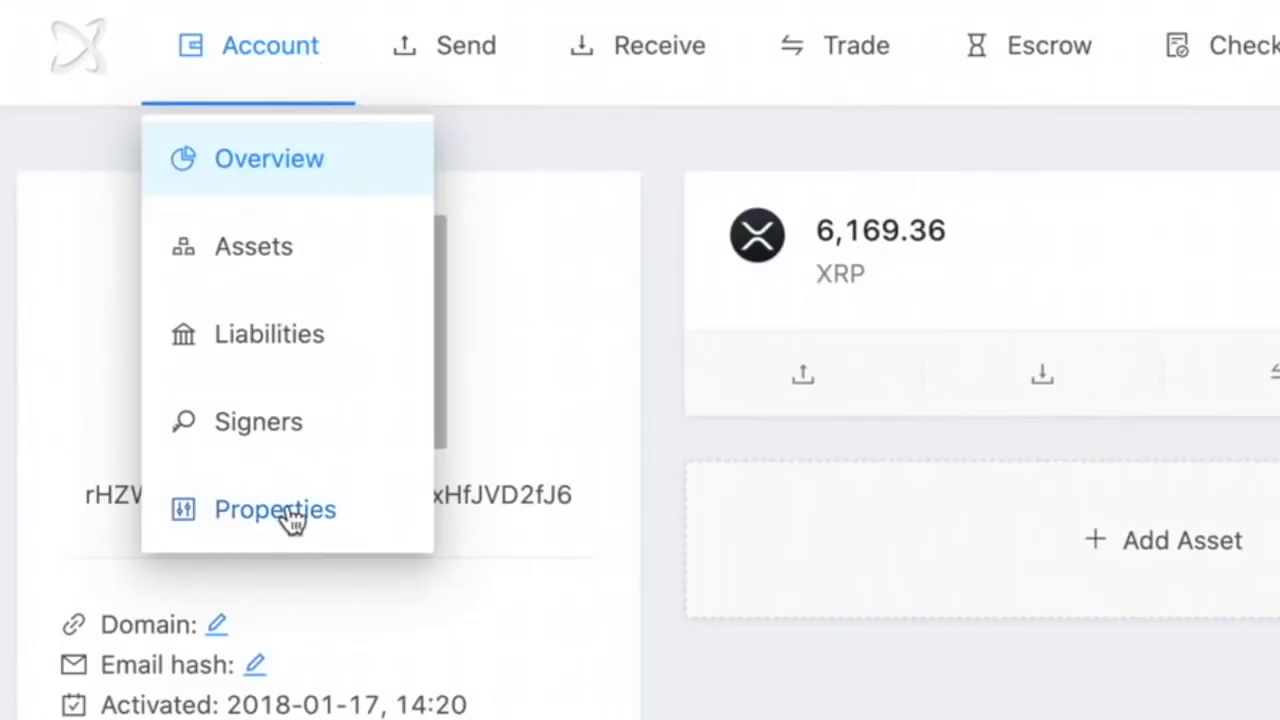
pyautogui.click(289, 512)
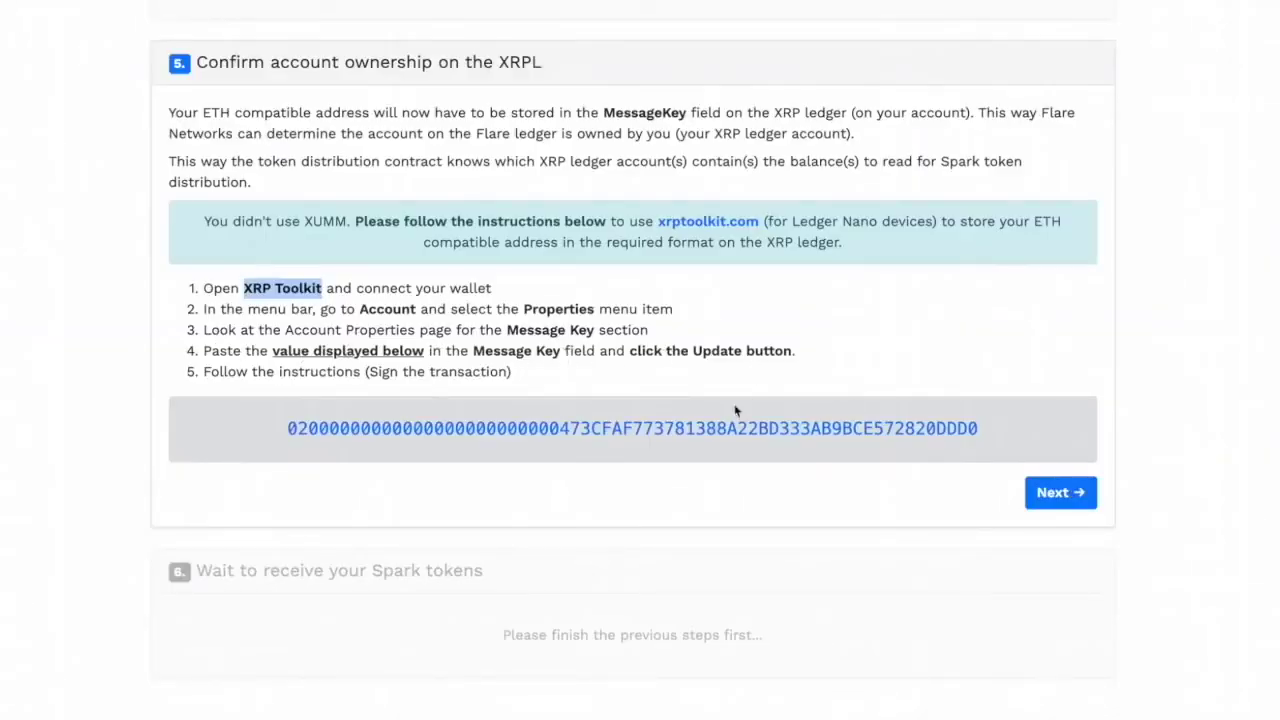
pyautogui.click(720, 428)
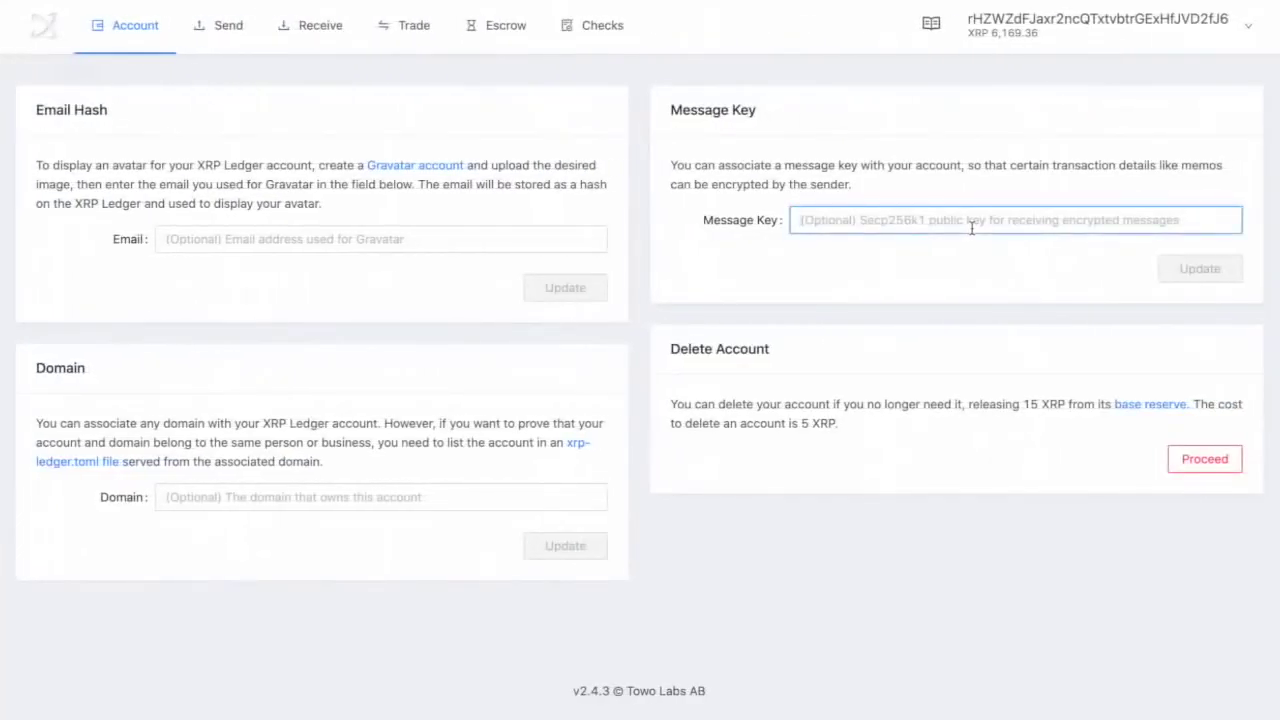
pyautogui.hotkey('ctrl', 'v')
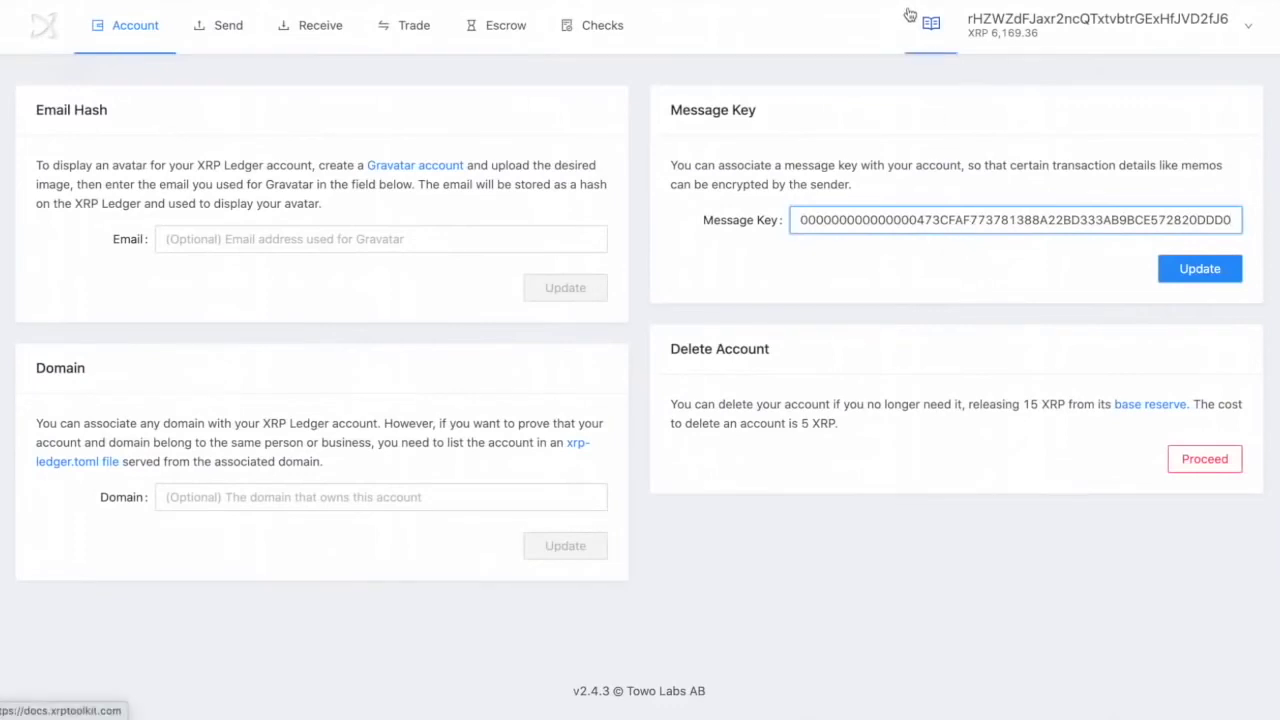
pyautogui.press('Home')
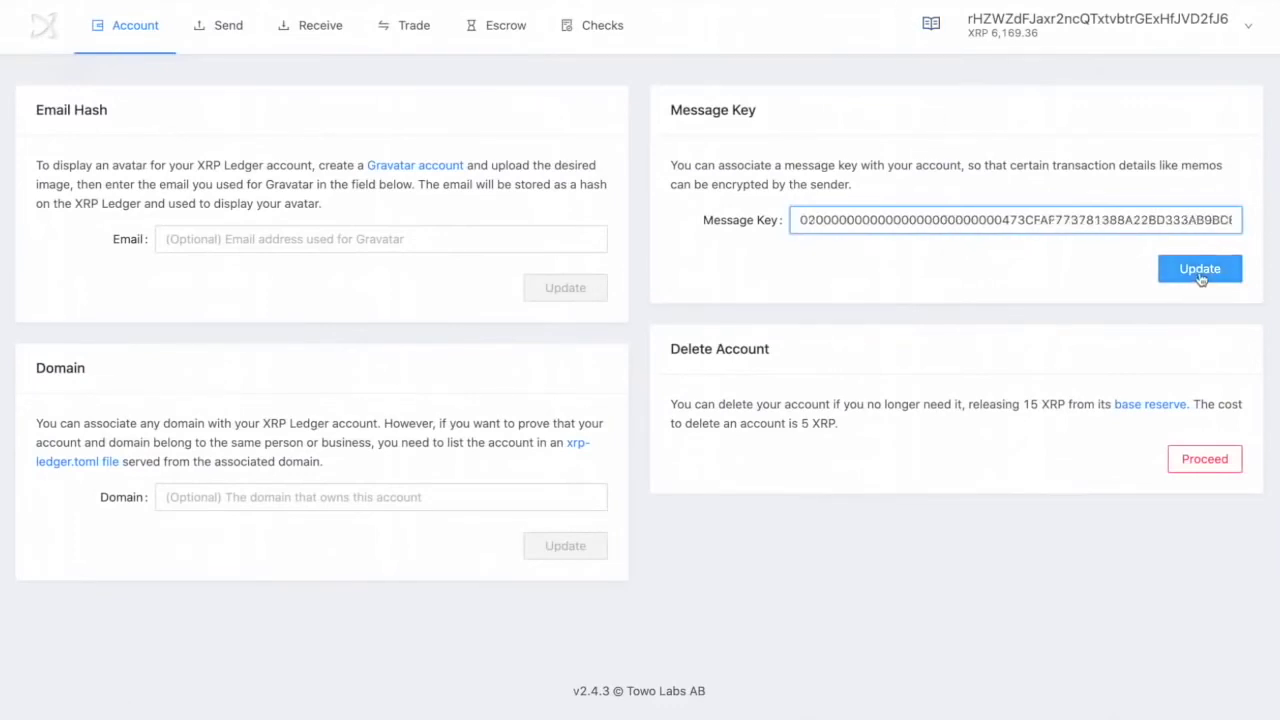
pyautogui.click(1200, 270)
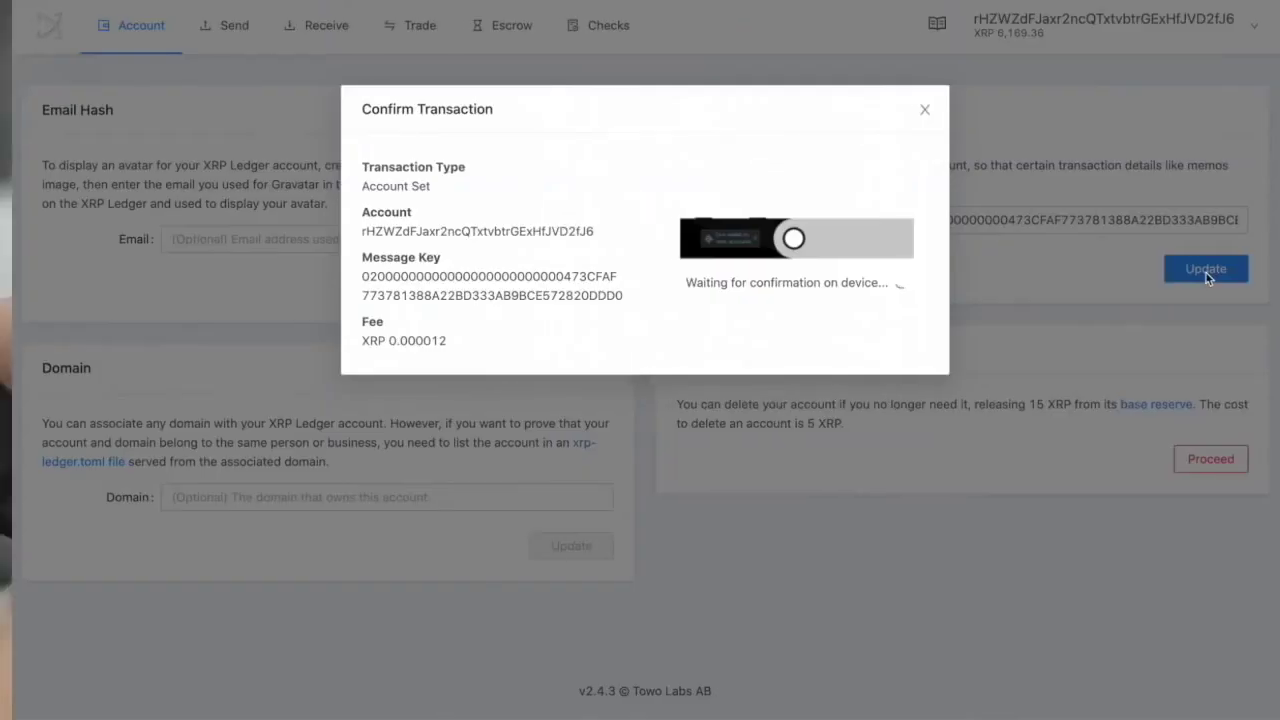